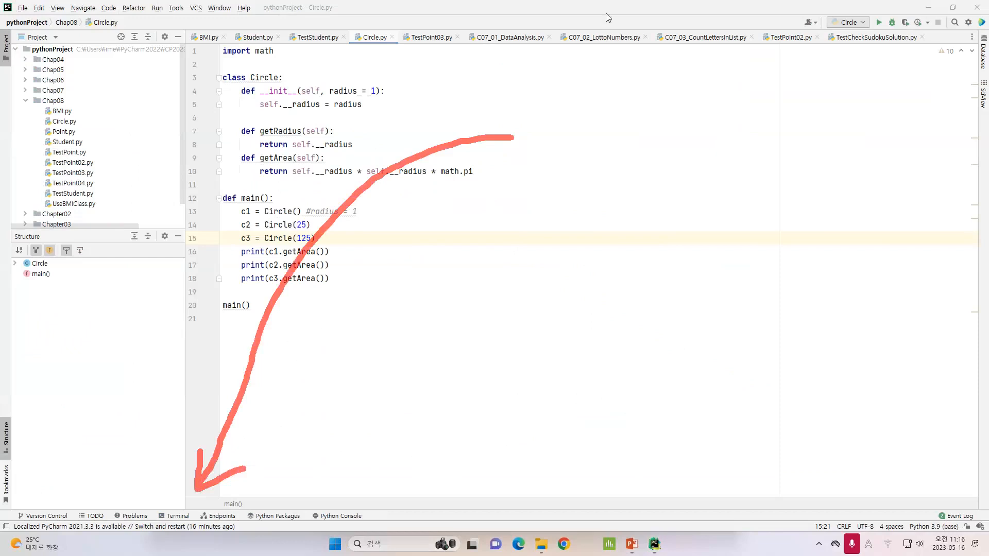
Open the Terminal tool window and enlarge it over the editor
{"action": "left_click", "coordinate": [607, 13]}
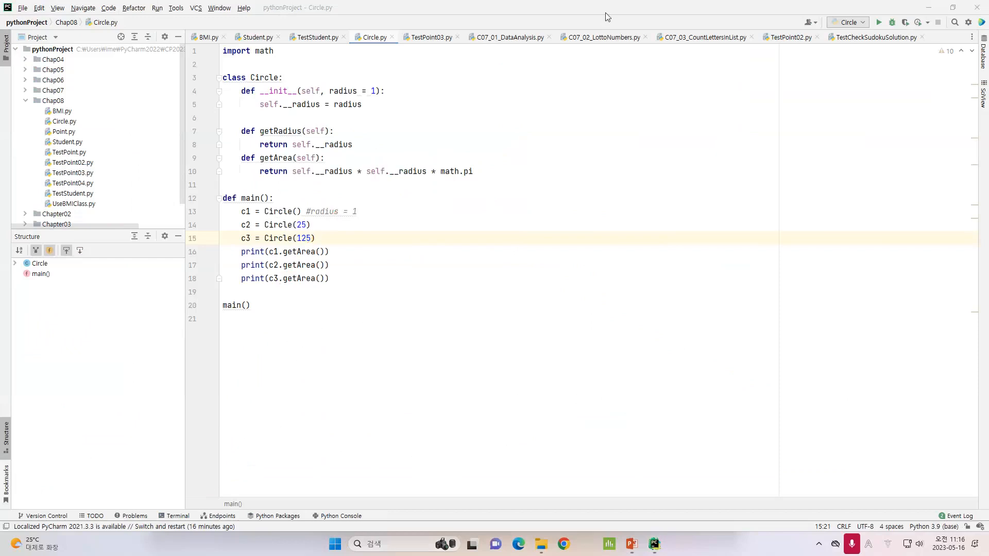
{"action": "left_click", "coordinate": [164, 516]}
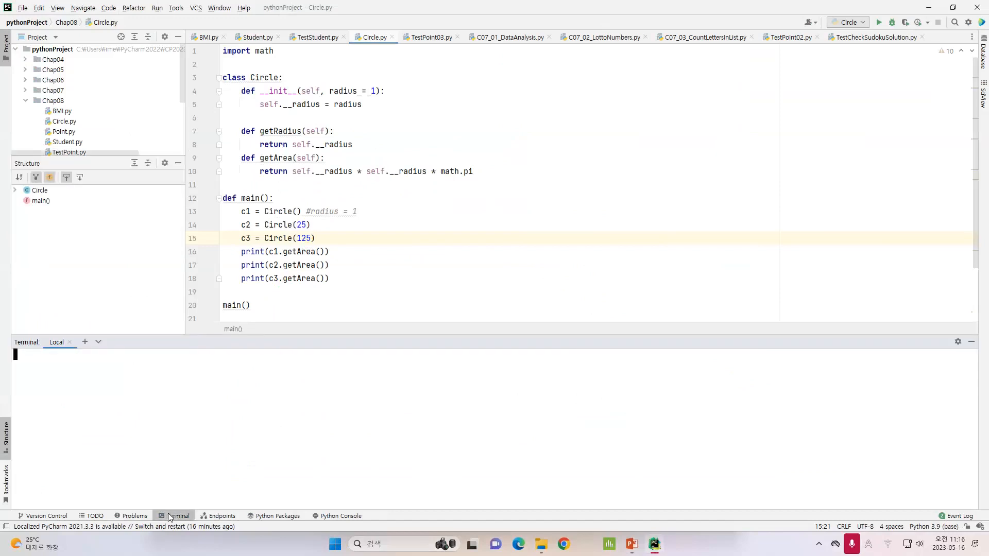
{"action": "left_click_drag", "start_coordinate": [324, 337], "coordinate": [333, 137]}
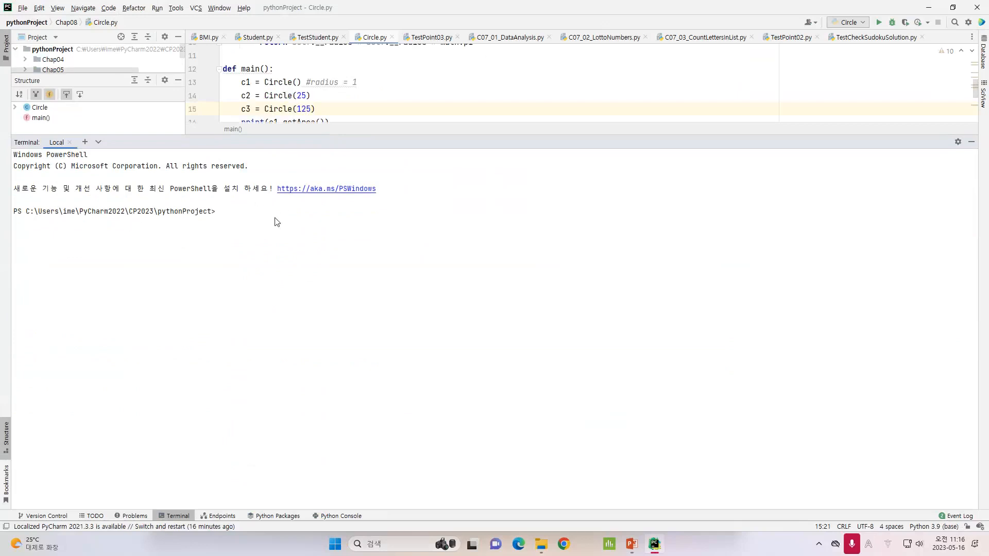
{"action": "left_click_drag", "start_coordinate": [13, 155], "coordinate": [90, 156]}
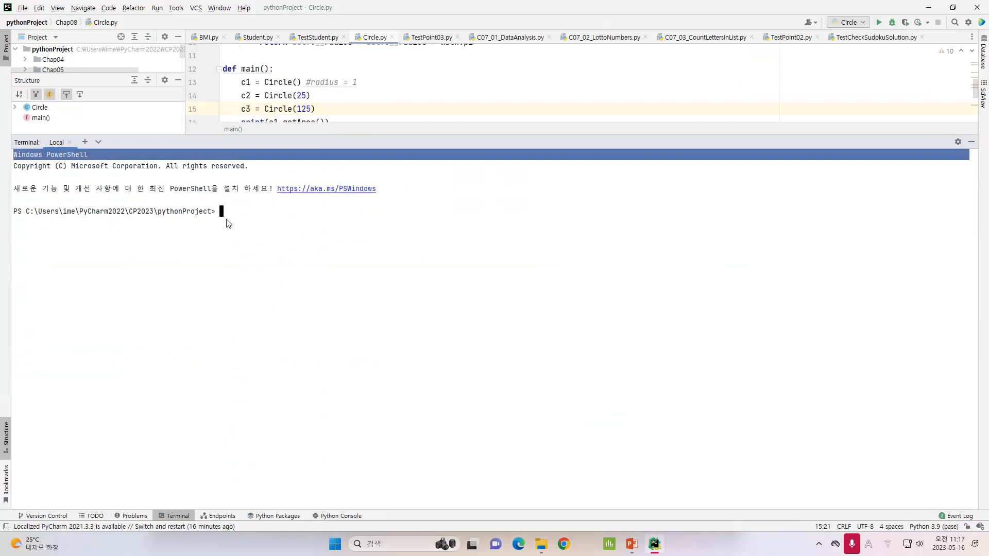
Copy the "pip install PyQt5" command from the slide and run it in the PyCharm terminal
{"action": "left_click", "coordinate": [631, 545]}
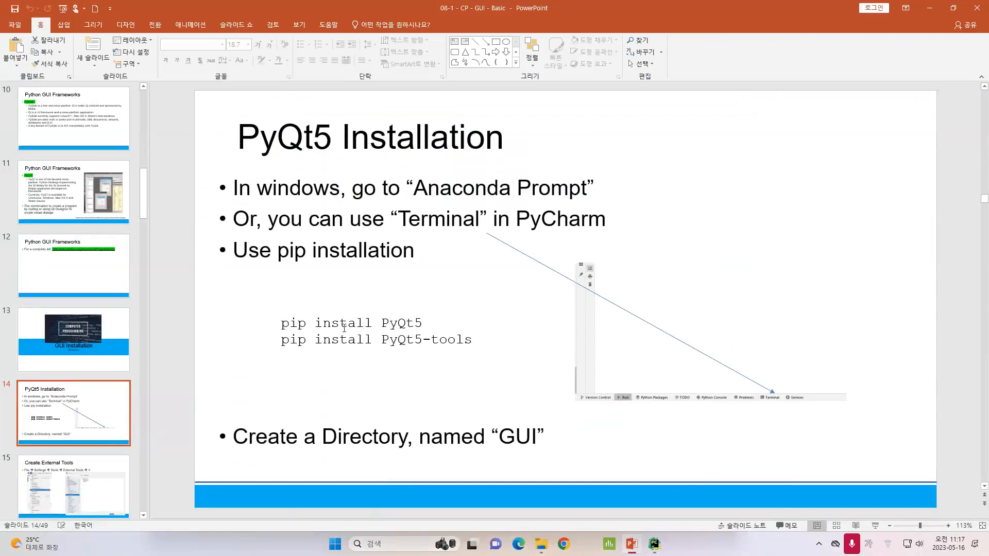
{"action": "left_click_drag", "start_coordinate": [283, 325], "coordinate": [423, 327]}
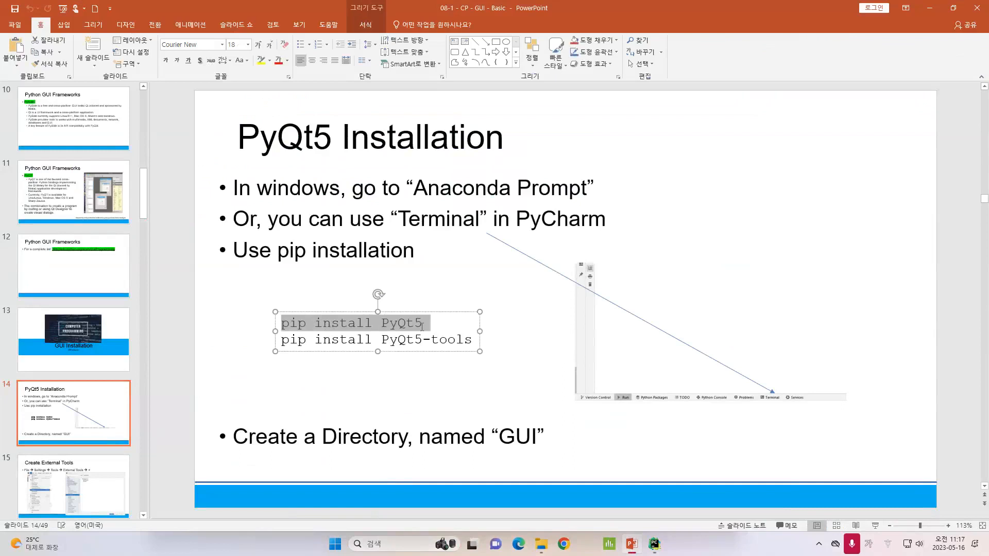
{"action": "key", "text": "ctrl+c"}
{"action": "left_click", "coordinate": [654, 544]}
{"action": "left_click", "coordinate": [320, 238]}
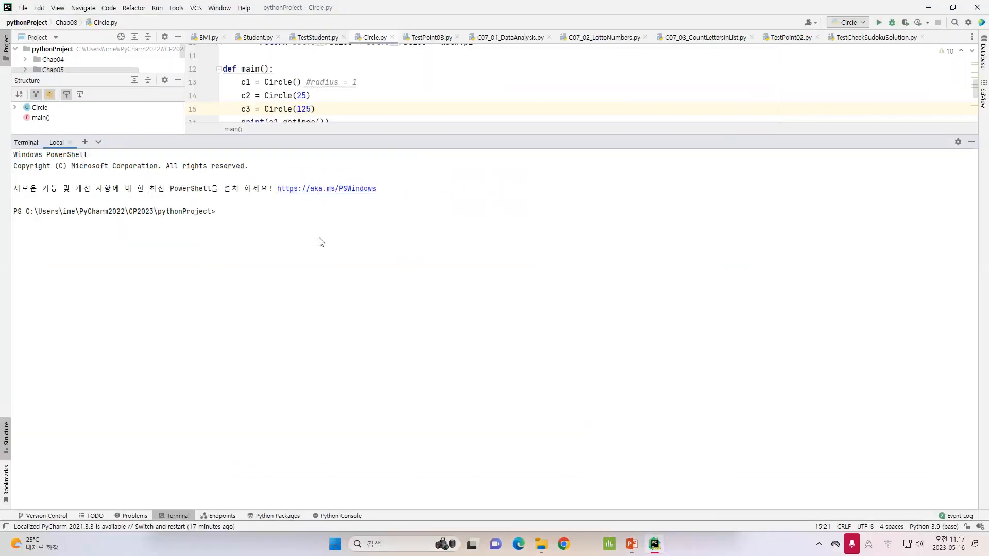
{"action": "scroll", "coordinate": [319, 238], "scroll_direction": "up", "scroll_amount": 8}
{"action": "key", "text": "ctrl+v"}
{"action": "key", "text": "Return"}
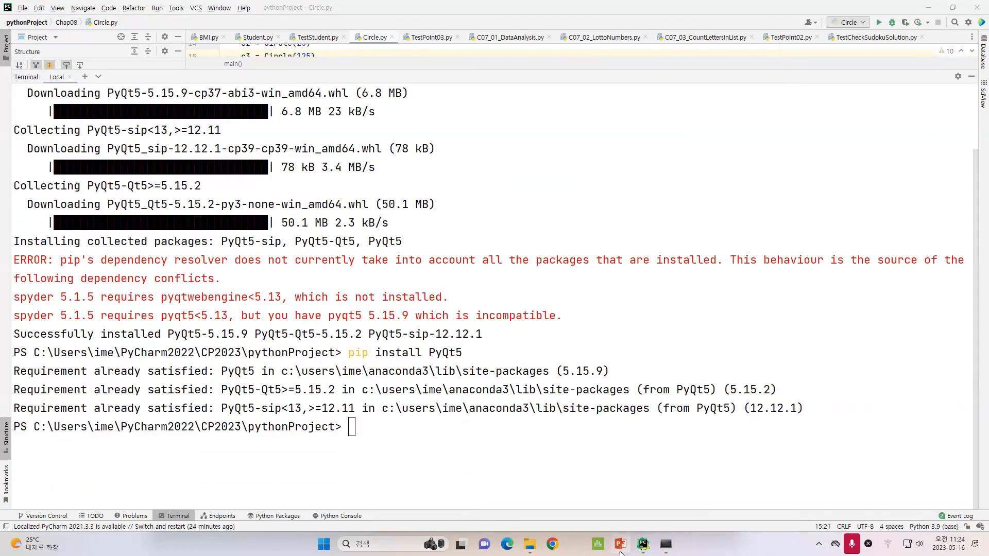
Copy the "pip install PyQt5-tools" command from the slide and run it in the PyCharm terminal
{"action": "mouse_move", "coordinate": [621, 552]}
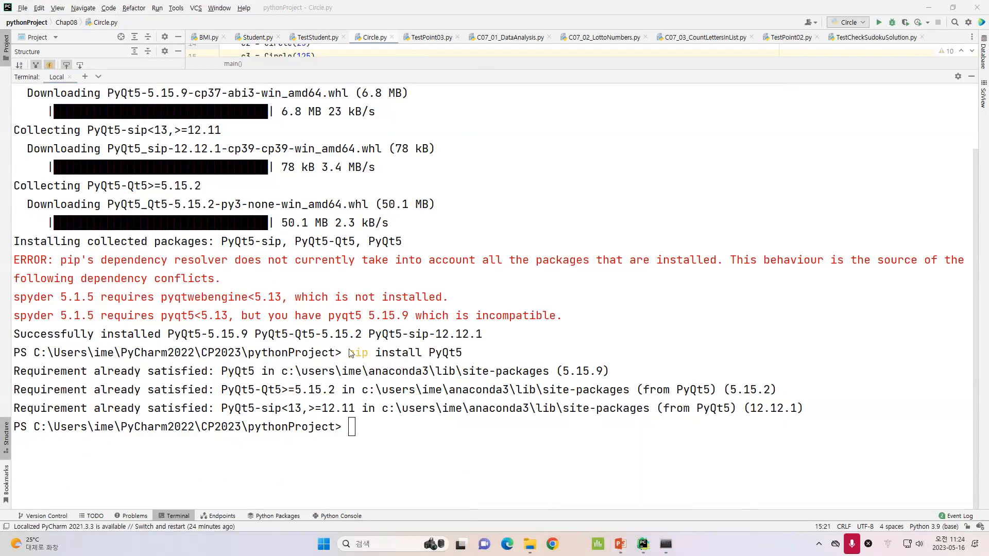
{"action": "left_click_drag", "start_coordinate": [355, 353], "coordinate": [476, 356]}
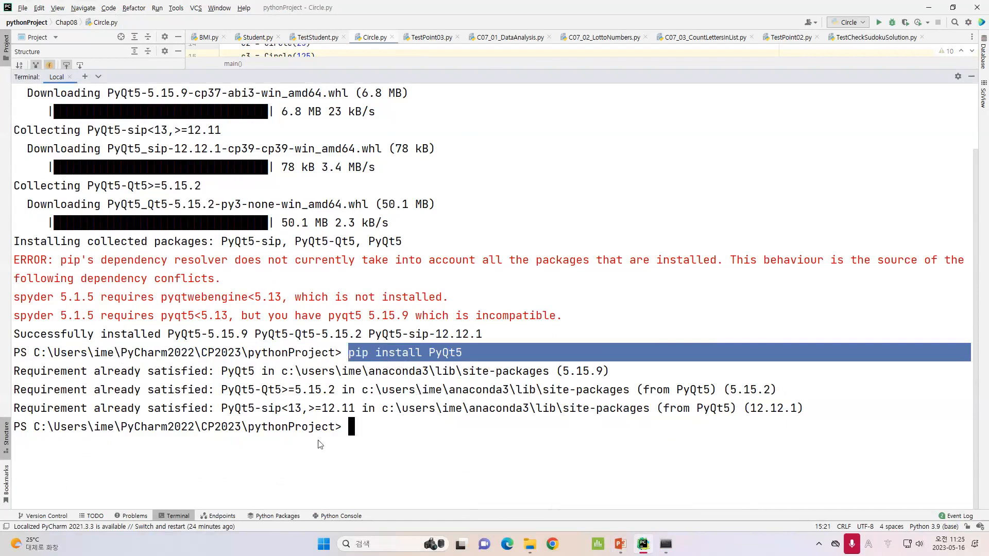
{"action": "left_click", "coordinate": [620, 545]}
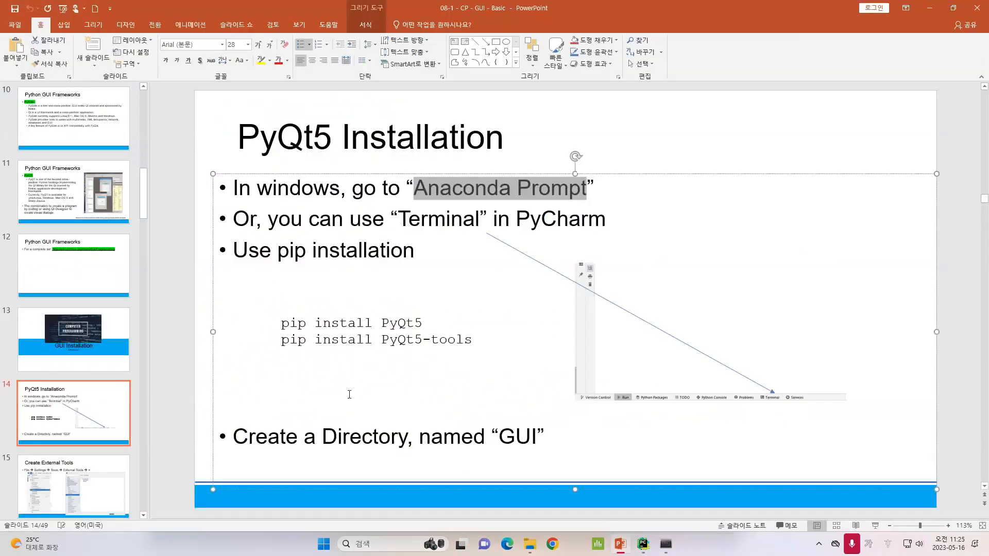
{"action": "left_click_drag", "start_coordinate": [281, 341], "coordinate": [477, 340]}
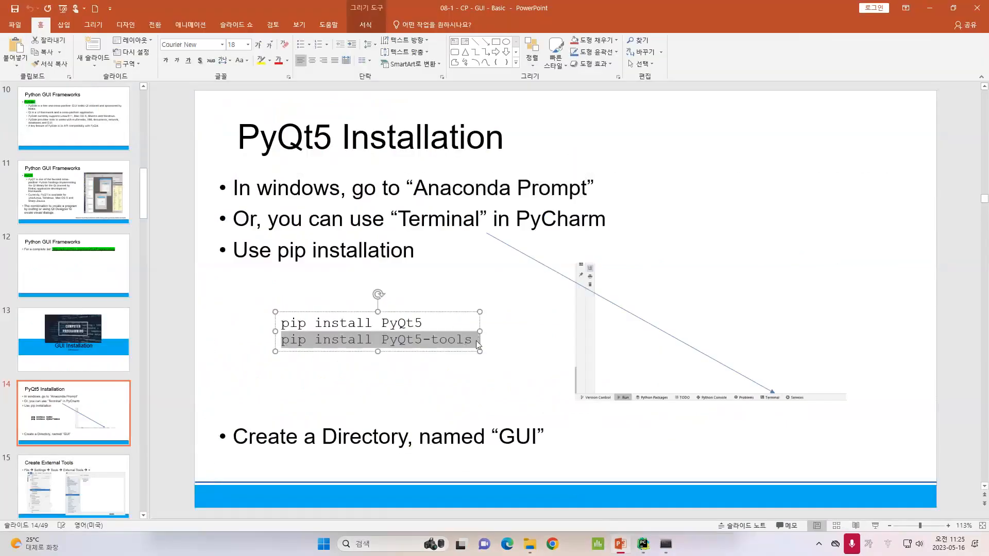
{"action": "left_click", "coordinate": [666, 544]}
{"action": "left_click", "coordinate": [533, 218]}
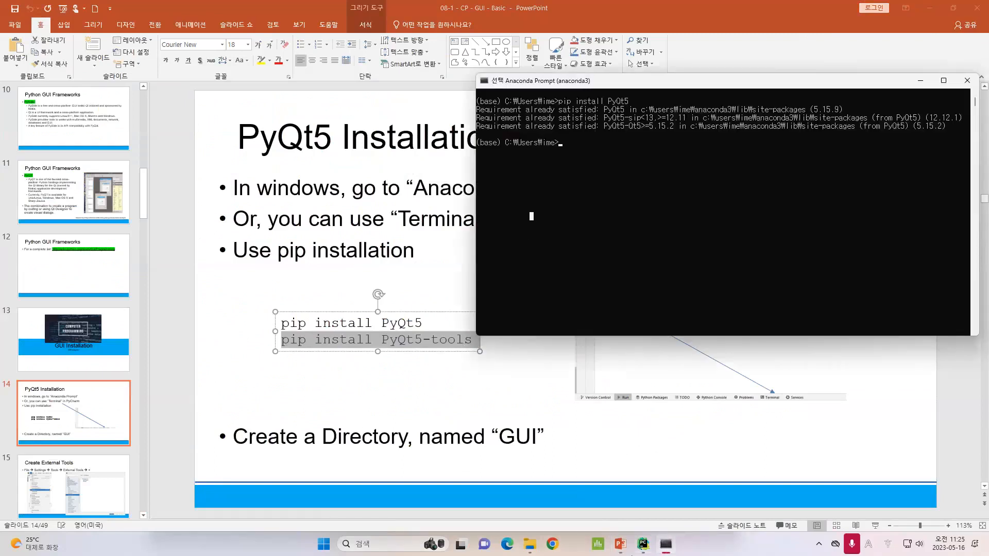
{"action": "left_click", "coordinate": [643, 544]}
{"action": "left_click", "coordinate": [387, 431]}
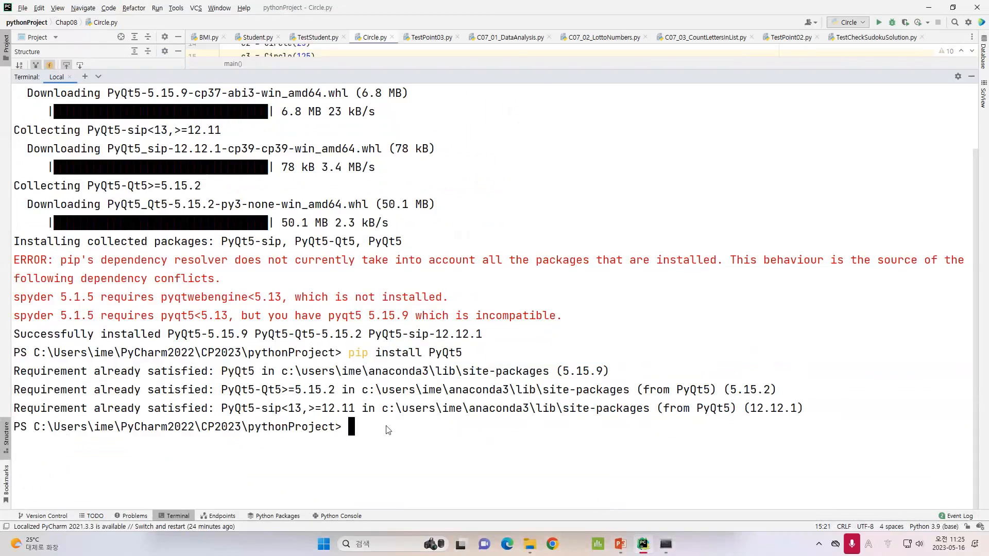
{"action": "key", "text": "ctrl+v"}
{"action": "key", "text": "Return"}
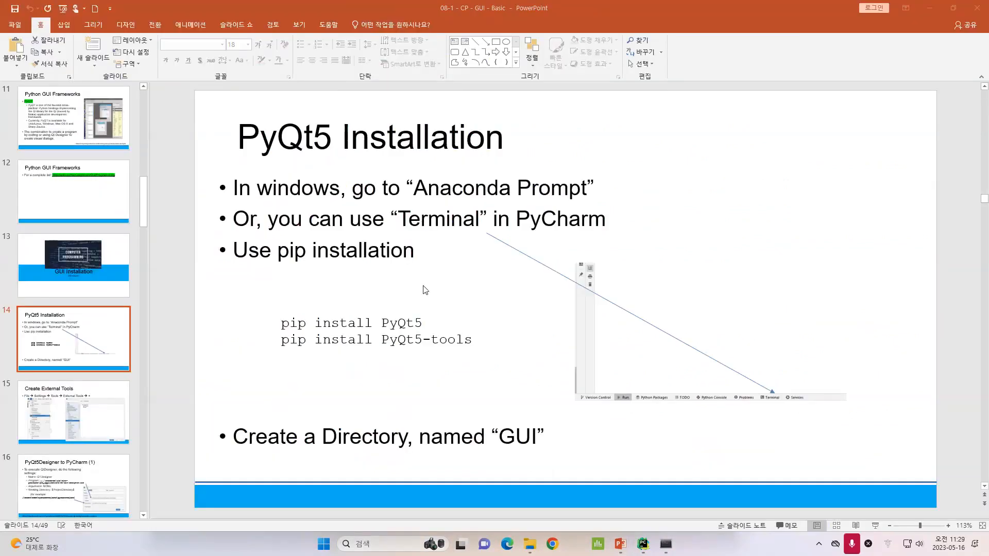
Create a new directory named GUI in the pythonProject root
{"action": "left_click", "coordinate": [78, 353]}
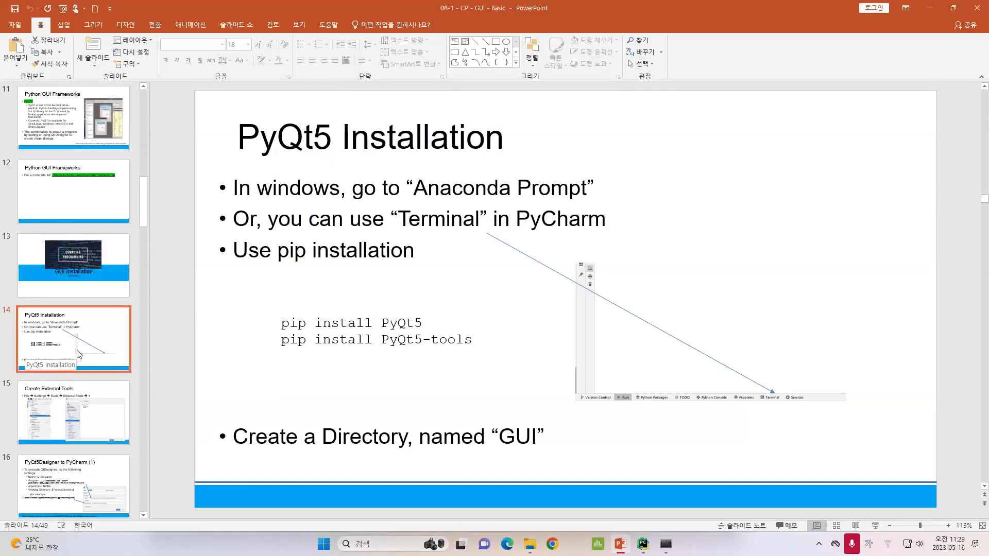
{"action": "triple_click", "coordinate": [604, 435]}
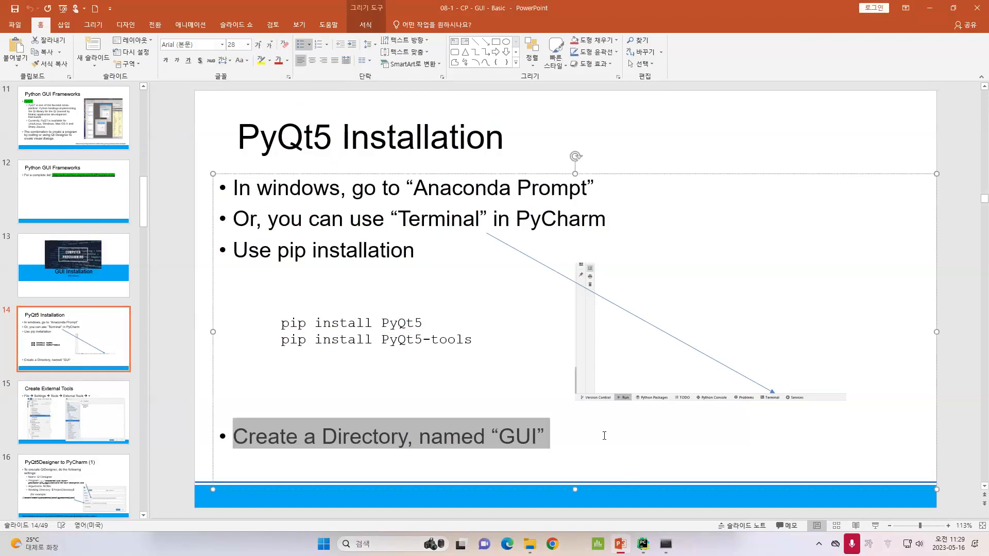
{"action": "left_click", "coordinate": [643, 545]}
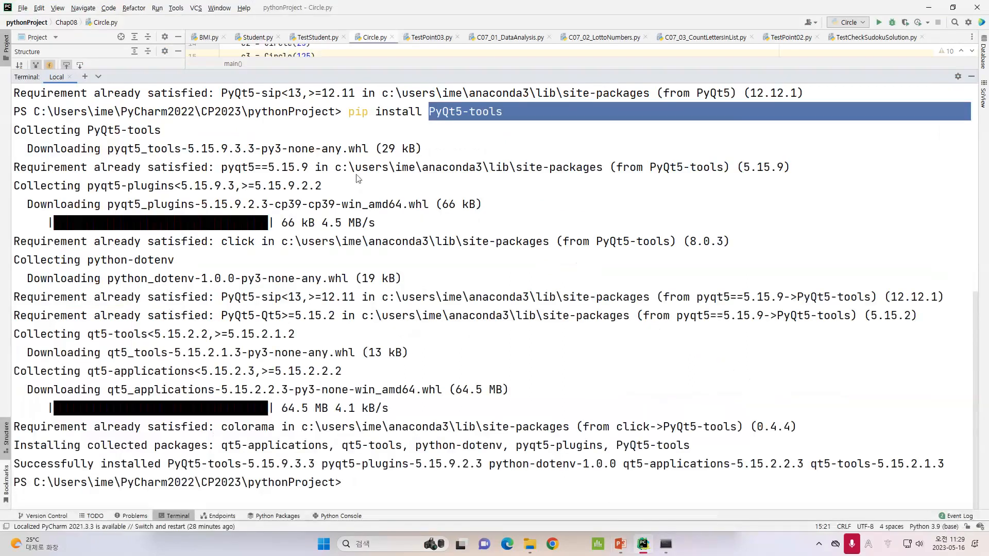
{"action": "left_click_drag", "start_coordinate": [328, 41], "coordinate": [328, 302]}
{"action": "scroll", "coordinate": [64, 88], "scroll_direction": "down", "scroll_amount": 3}
{"action": "scroll", "coordinate": [64, 88], "scroll_direction": "up", "scroll_amount": 3}
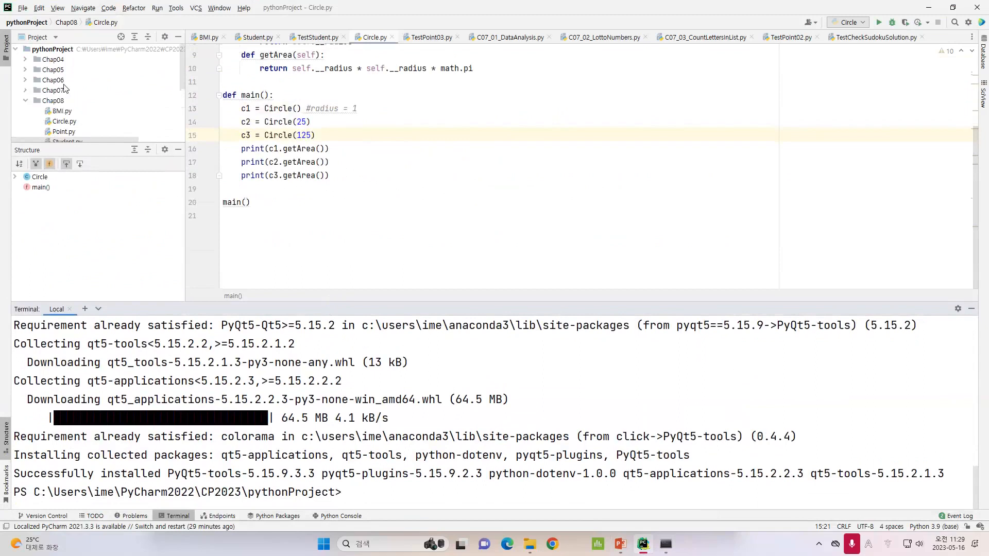
{"action": "left_click", "coordinate": [70, 50]}
{"action": "right_click", "coordinate": [71, 52]}
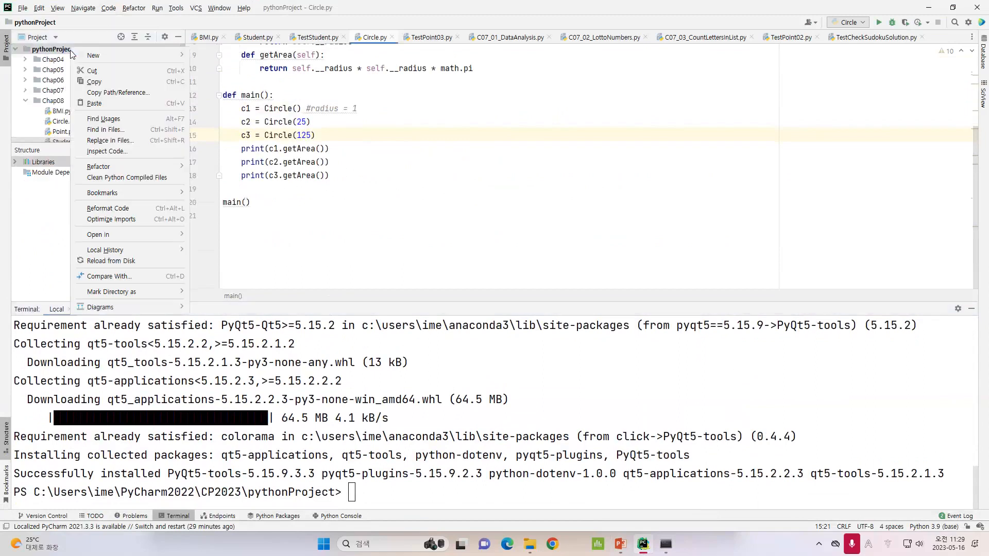
{"action": "mouse_move", "coordinate": [176, 55]}
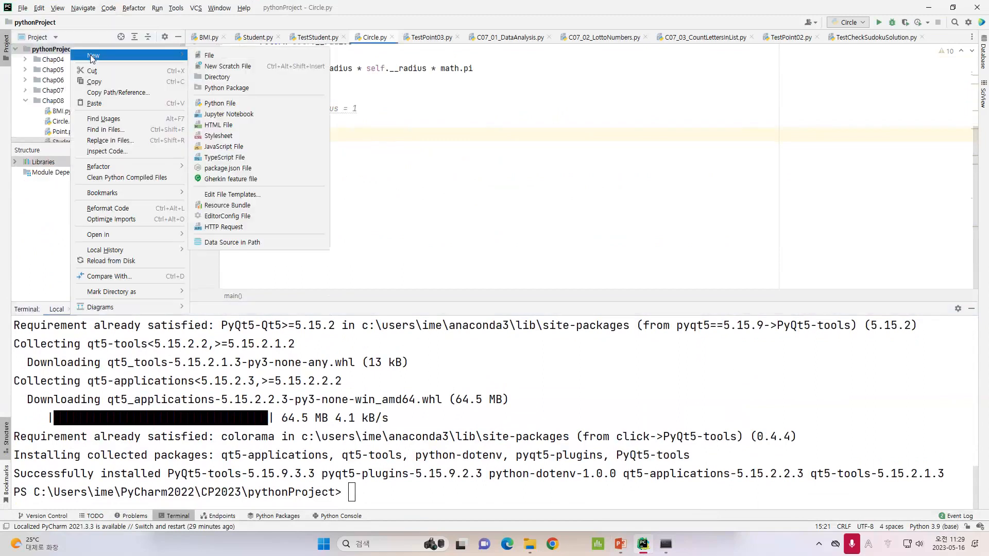
{"action": "left_click", "coordinate": [209, 78]}
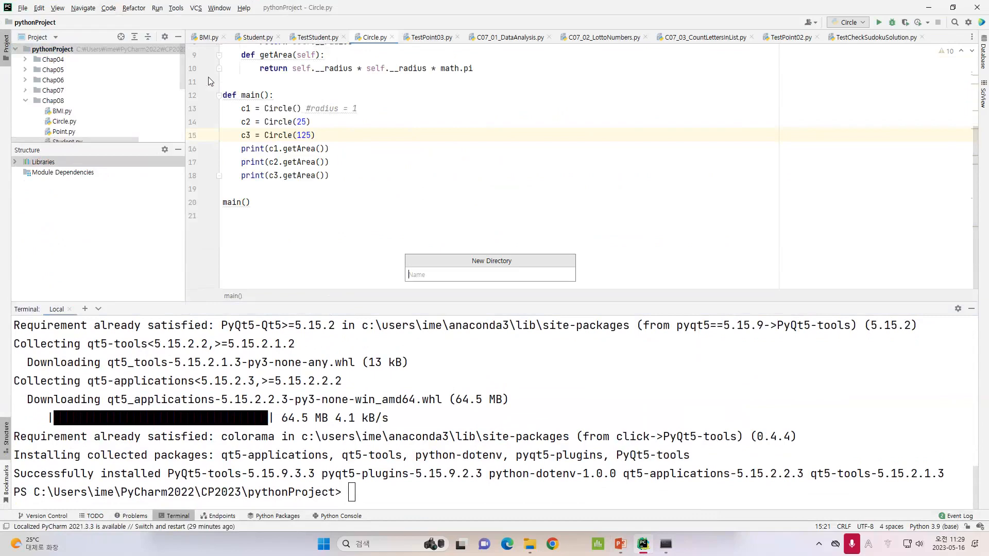
{"action": "type", "text": "GUI"}
{"action": "key", "text": "Return"}
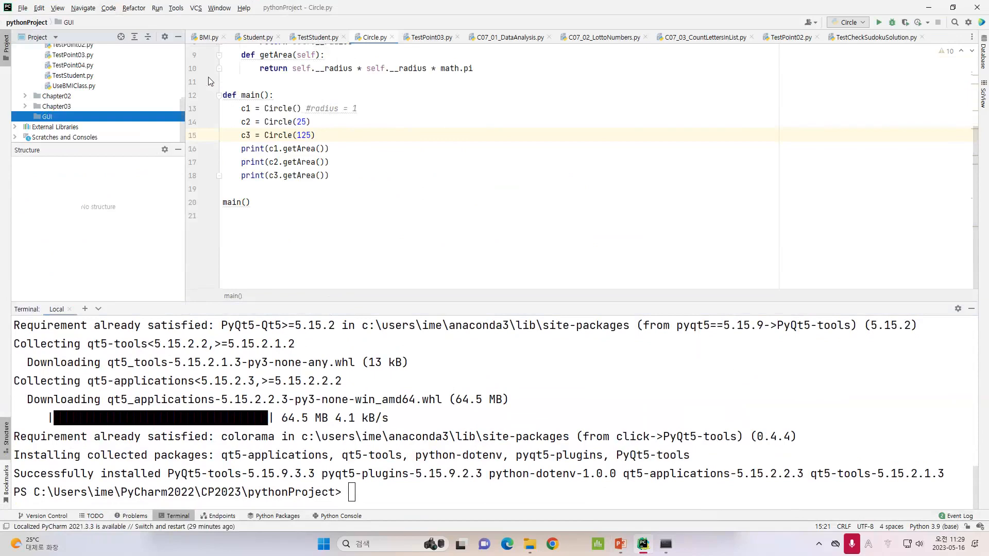
Shrink the terminal panel and enlarge the project tree
{"action": "left_click_drag", "start_coordinate": [438, 303], "coordinate": [438, 252]}
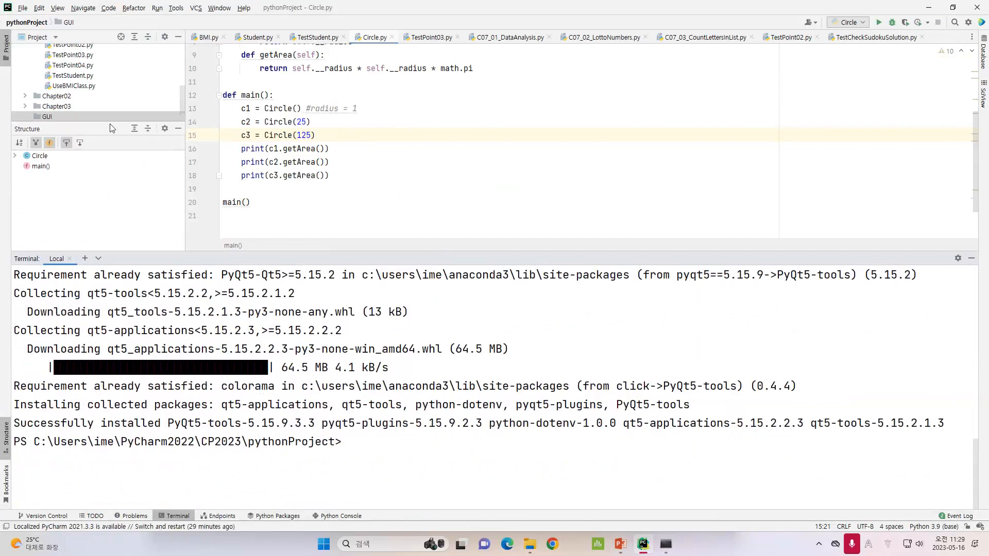
{"action": "left_click_drag", "start_coordinate": [110, 121], "coordinate": [111, 161]}
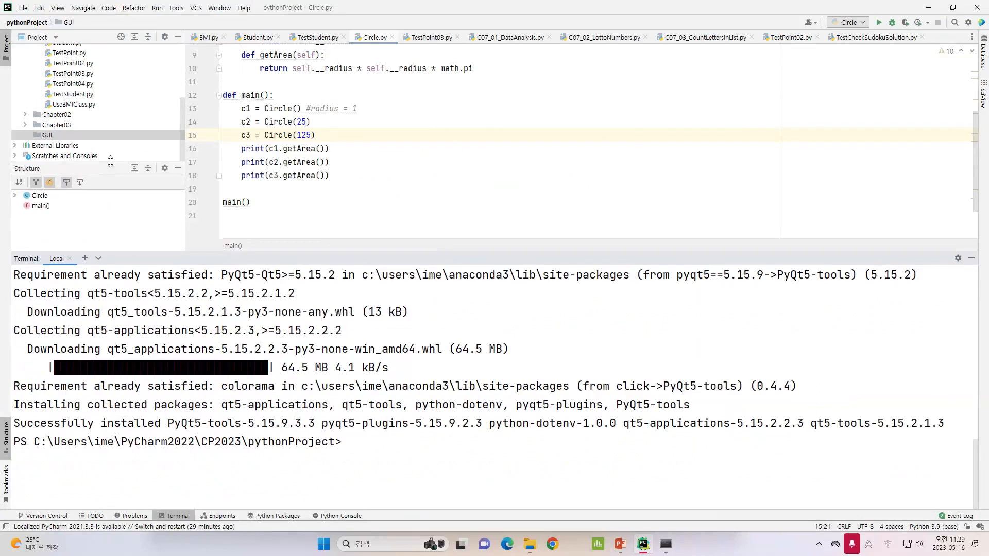
Open the Create External Tools slide to read the Settings path
{"action": "left_click", "coordinate": [613, 545]}
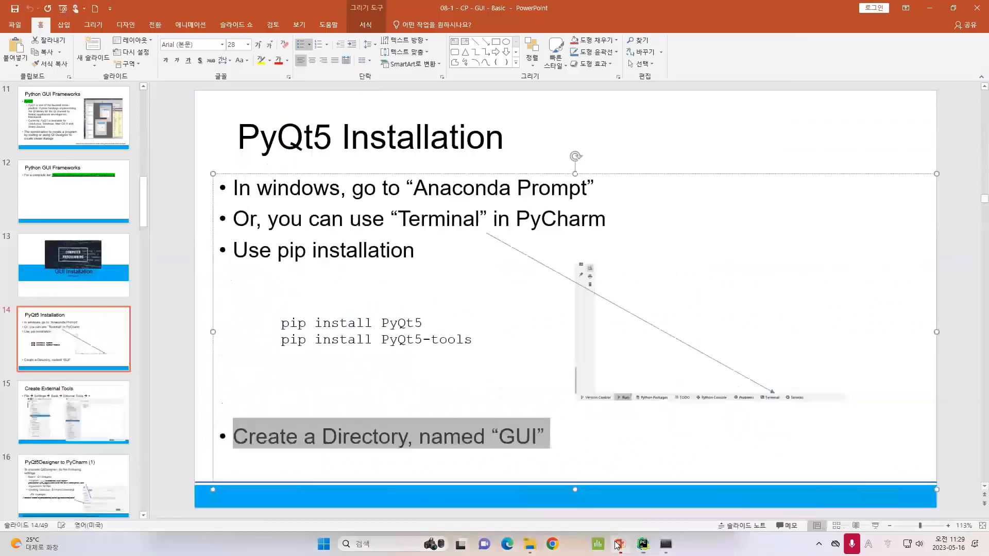
{"action": "scroll", "coordinate": [119, 372], "scroll_direction": "down", "scroll_amount": 1}
{"action": "left_click", "coordinate": [119, 375]}
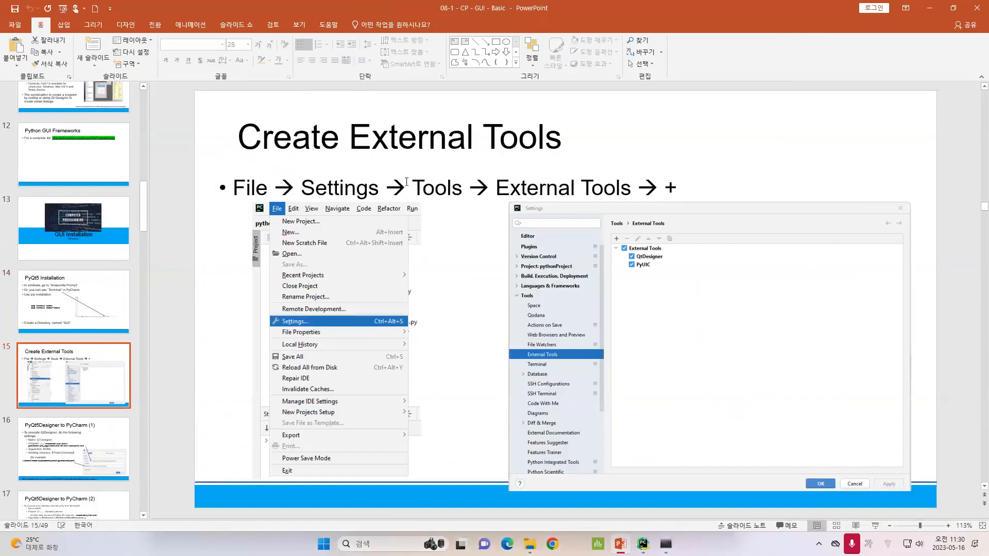
{"action": "left_click_drag", "start_coordinate": [361, 139], "coordinate": [541, 144]}
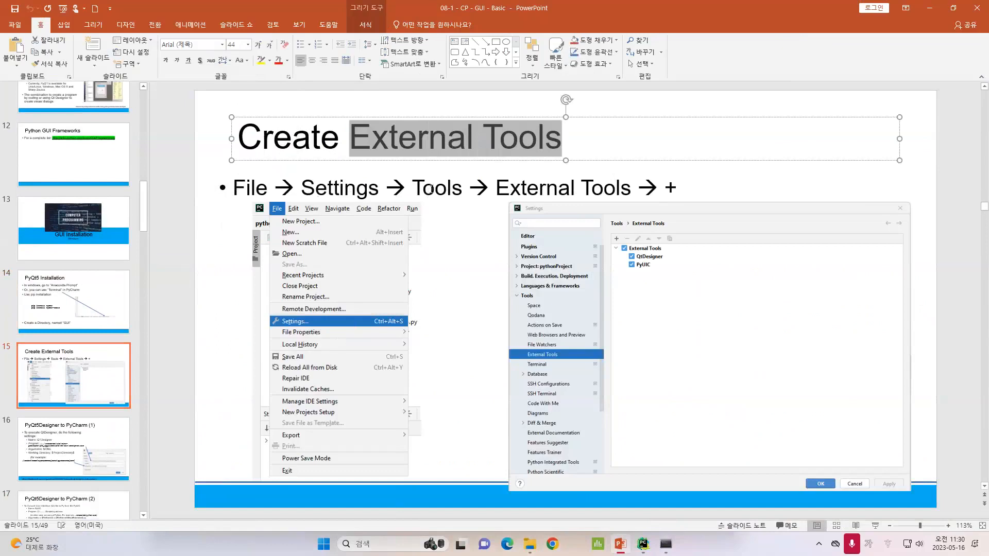
Open the IDE Settings dialog and go to the Tools section
{"action": "left_click", "coordinate": [644, 547]}
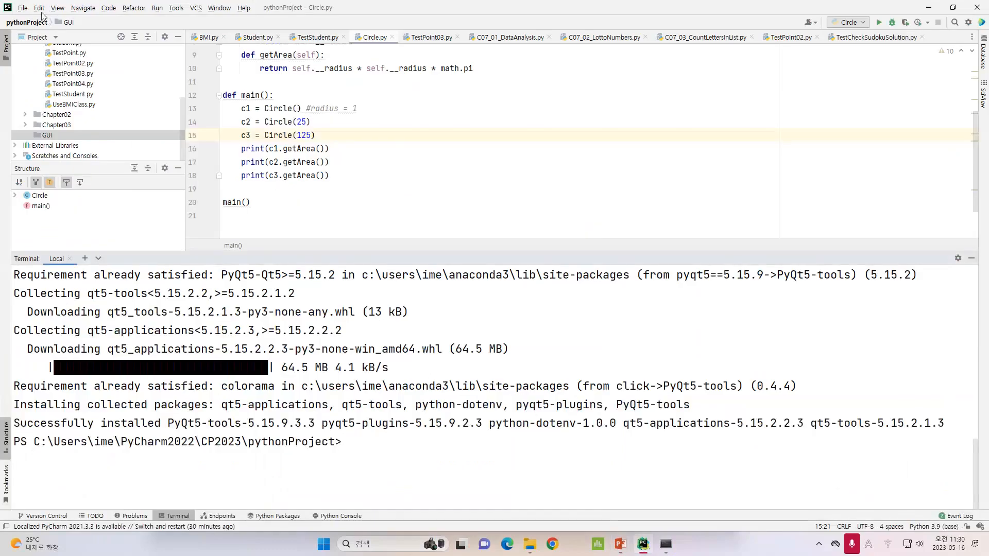
{"action": "left_click", "coordinate": [20, 9]}
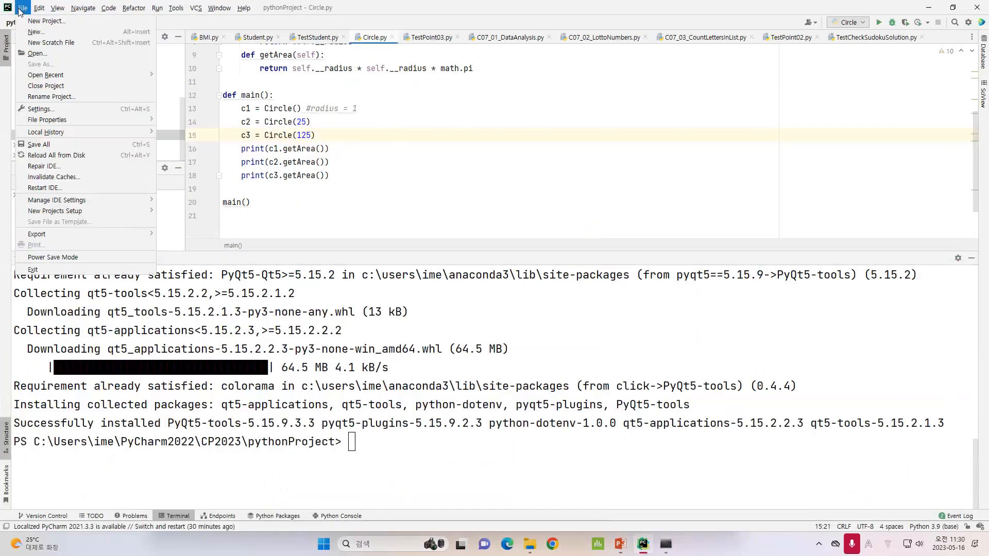
{"action": "left_click", "coordinate": [83, 110]}
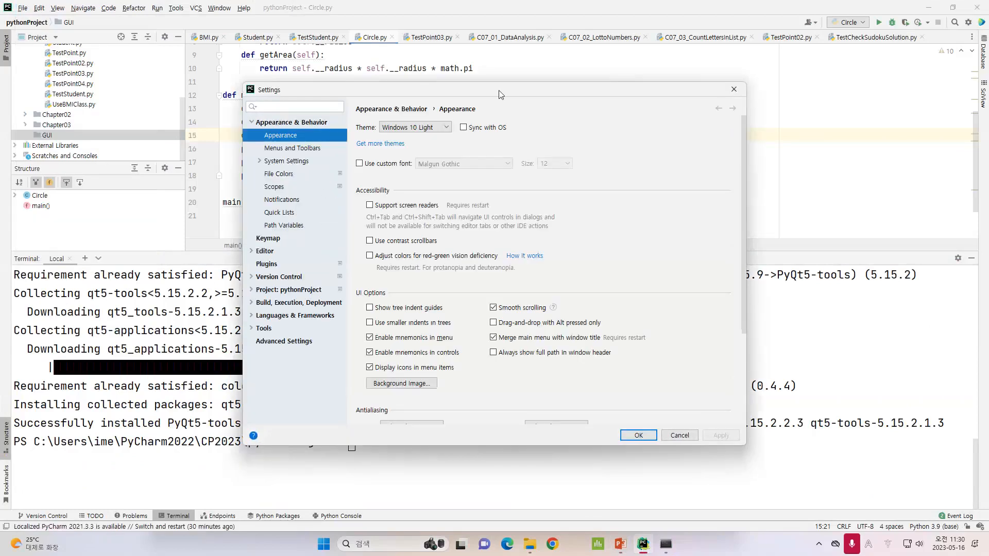
{"action": "mouse_move", "coordinate": [559, 121]}
{"action": "left_mouse_down"}
{"action": "mouse_move", "coordinate": [278, 319]}
{"action": "mouse_move", "coordinate": [296, 315]}
{"action": "left_mouse_up"}
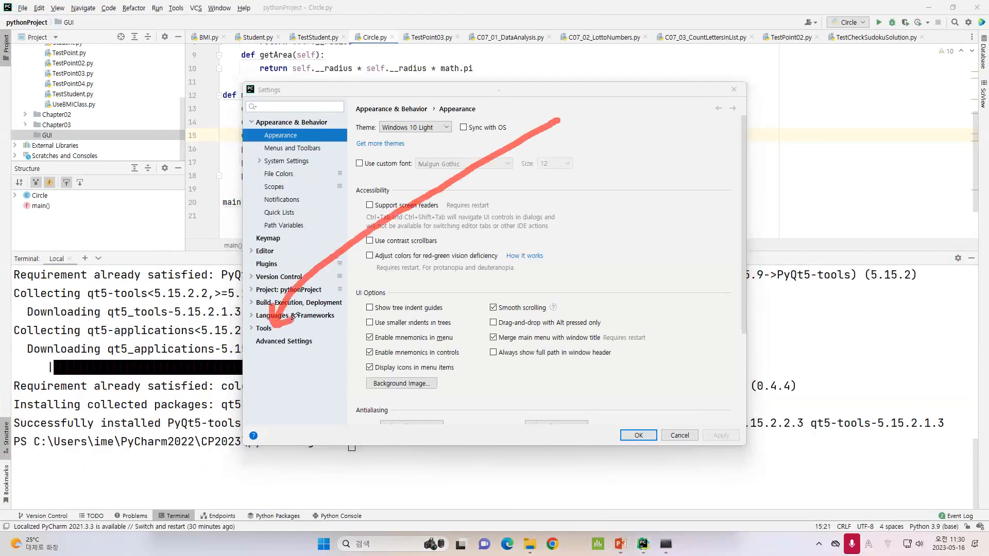
{"action": "left_click", "coordinate": [40, 85]}
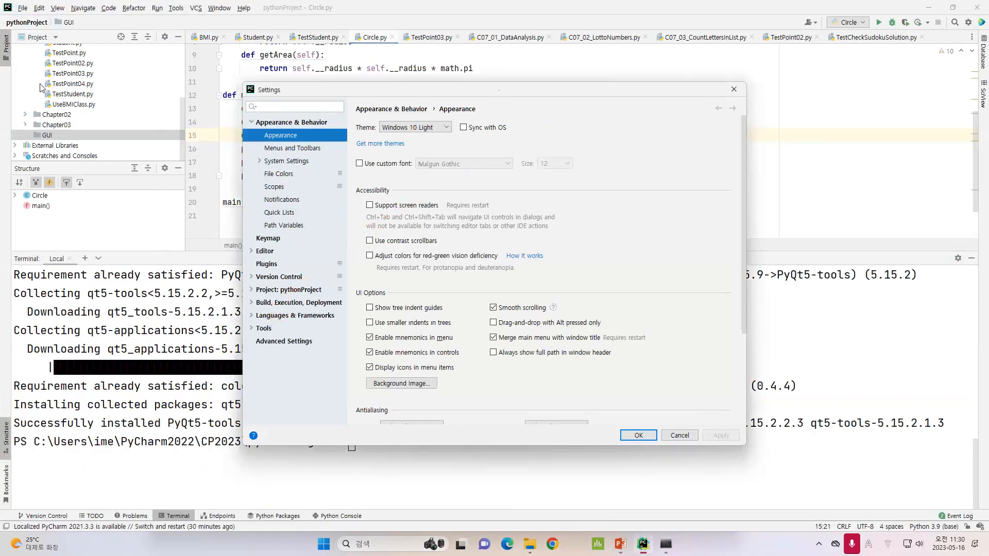
{"action": "left_click", "coordinate": [260, 329]}
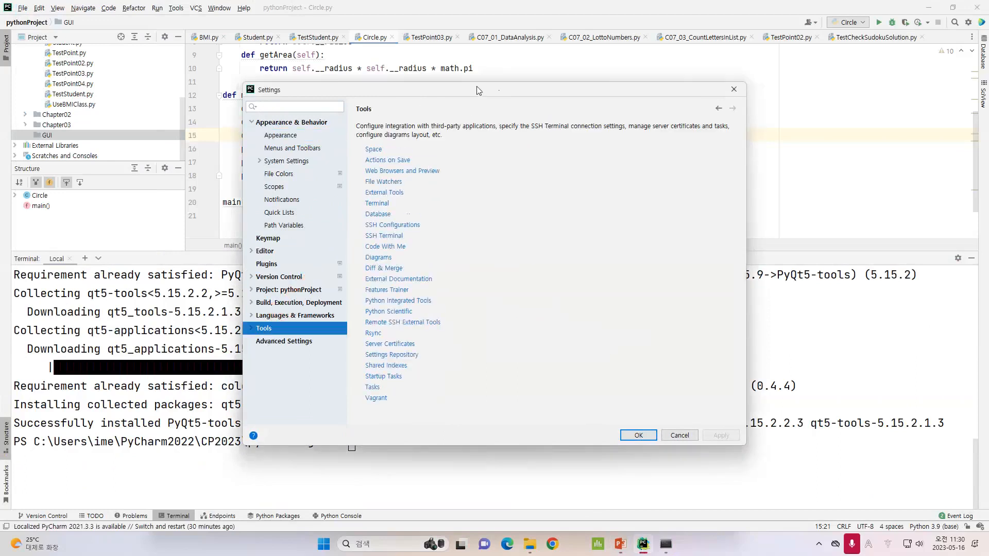
{"action": "left_click_drag", "start_coordinate": [478, 91], "coordinate": [603, 50]}
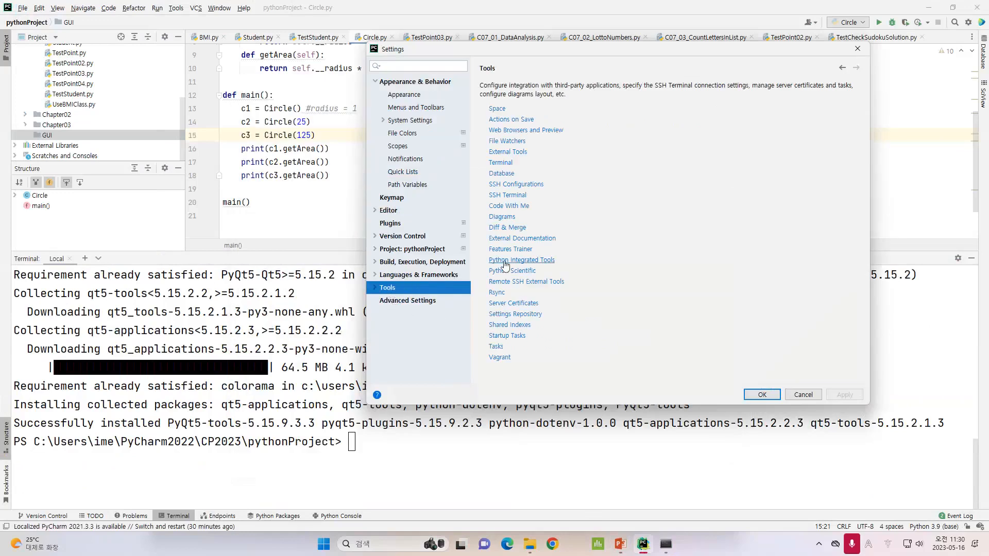
Open the External Tools page under Tools in Settings and start adding a new external tool
{"action": "left_click", "coordinate": [374, 287]}
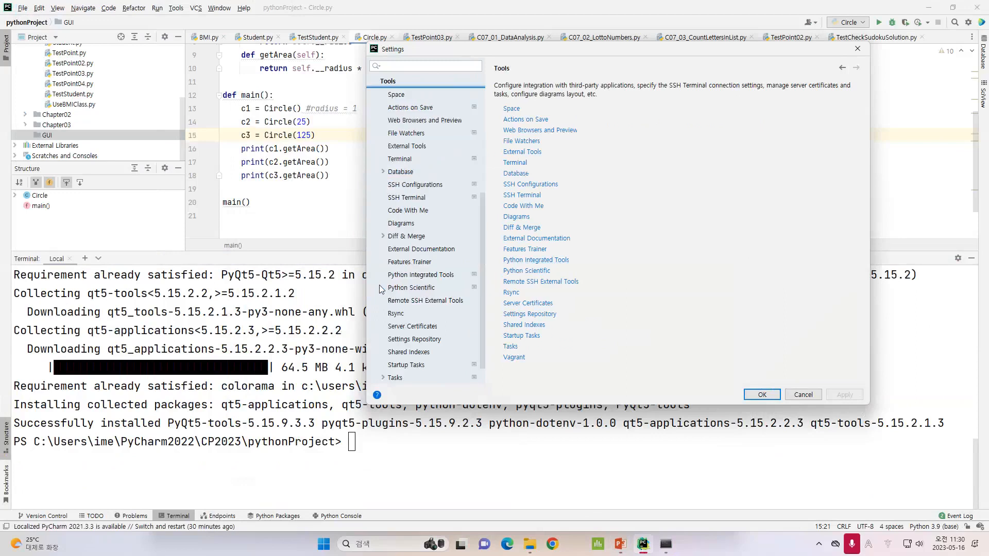
{"action": "scroll", "coordinate": [399, 129], "scroll_direction": "up", "scroll_amount": 1}
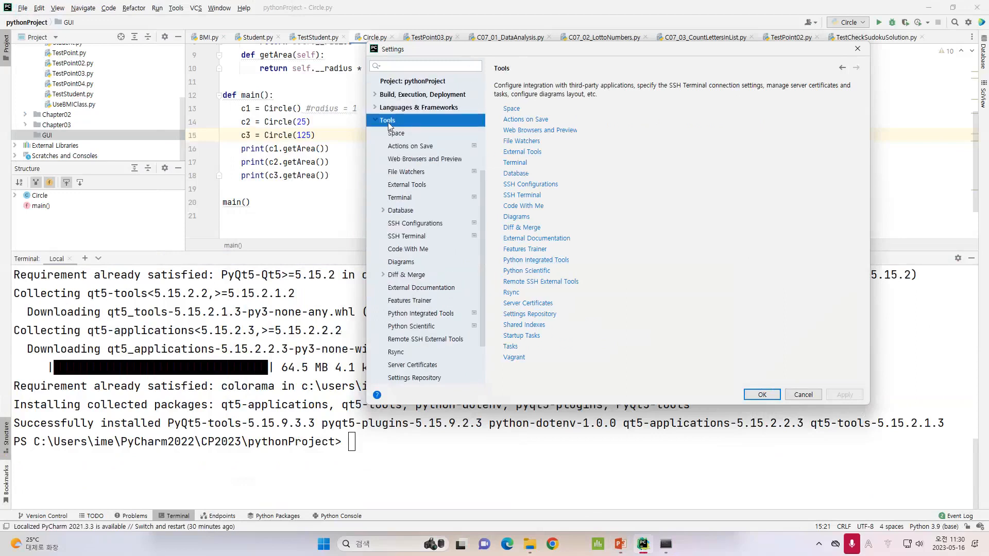
{"action": "left_click", "coordinate": [607, 13]}
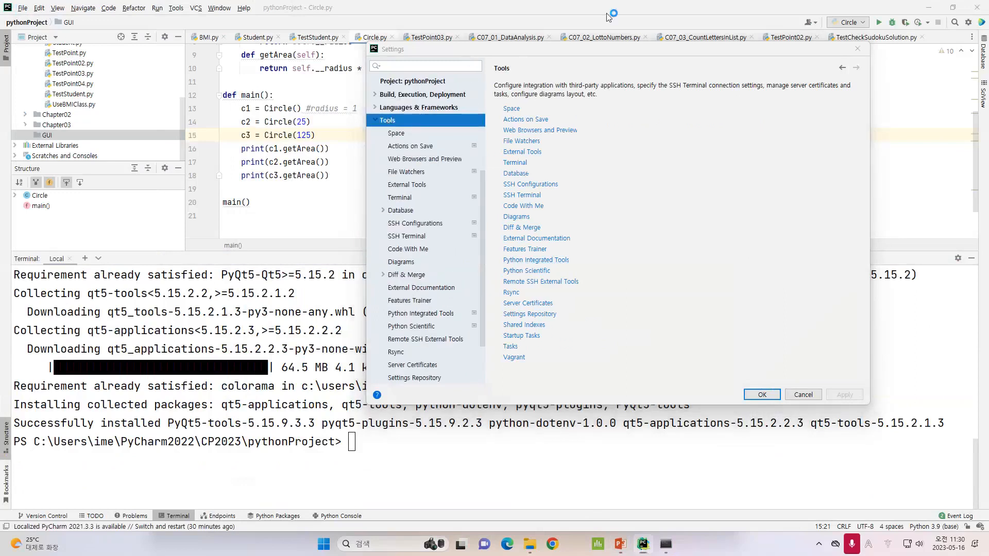
{"action": "mouse_move", "coordinate": [559, 144]}
{"action": "left_mouse_down"}
{"action": "mouse_move", "coordinate": [438, 184]}
{"action": "mouse_move", "coordinate": [446, 175]}
{"action": "mouse_move", "coordinate": [438, 187]}
{"action": "mouse_move", "coordinate": [447, 187]}
{"action": "left_mouse_up"}
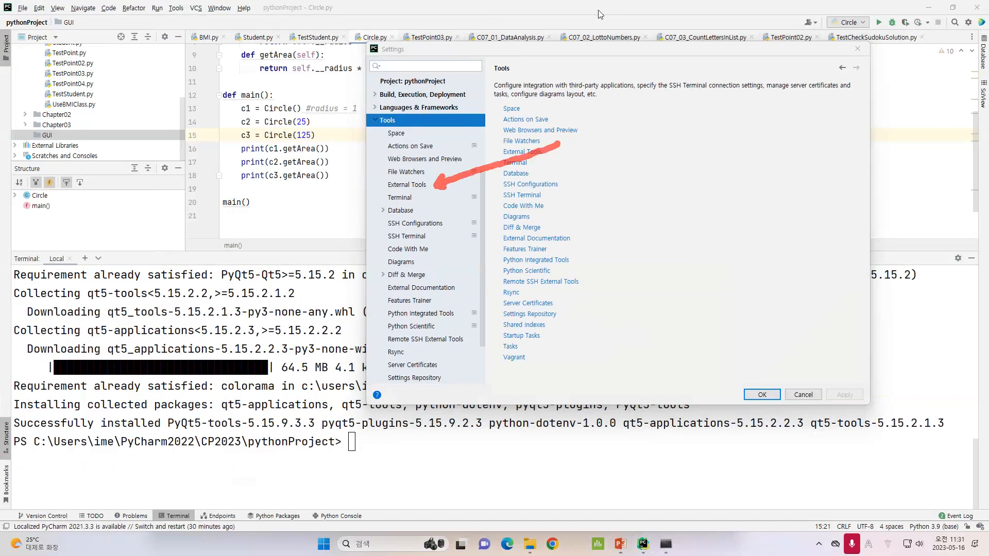
{"action": "key", "text": "Escape"}
{"action": "left_click", "coordinate": [406, 185]}
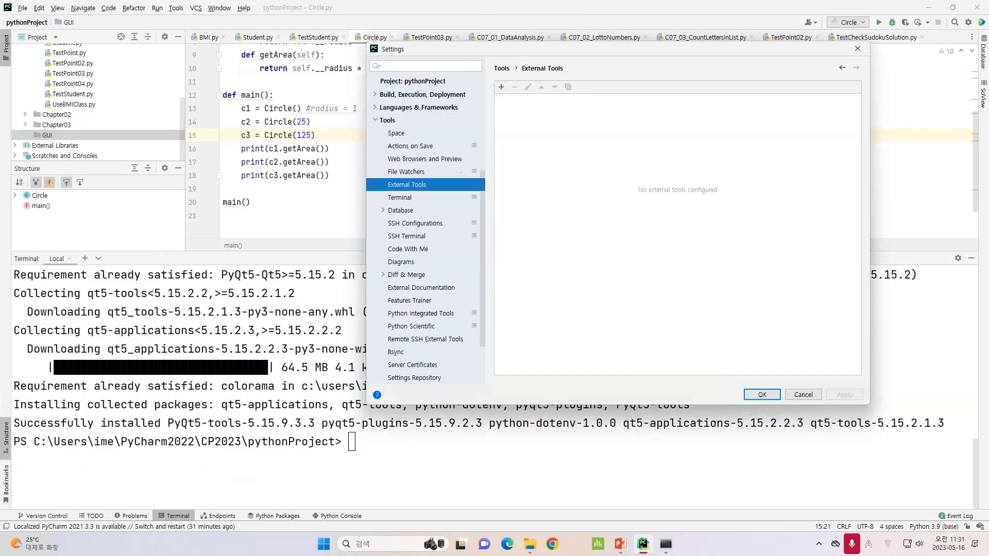
{"action": "mouse_move", "coordinate": [622, 550]}
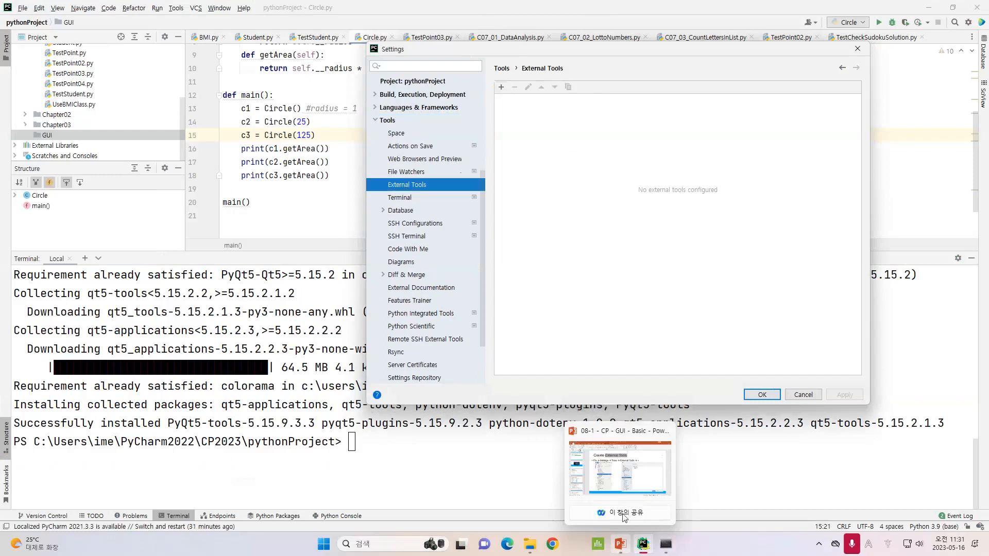
{"action": "left_click", "coordinate": [502, 87]}
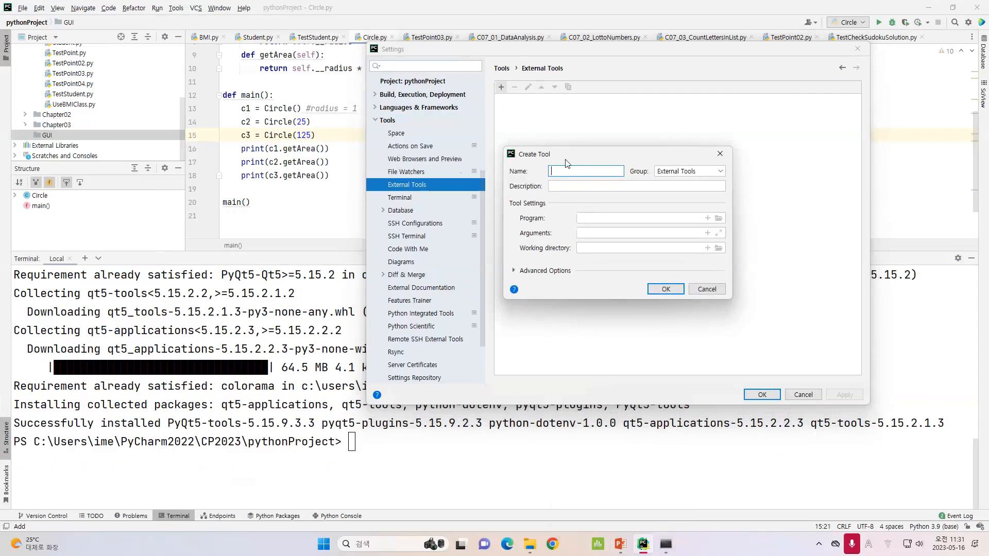
Switch to the PowerPoint slides and review the QtDesigner external tool settings slide
{"action": "left_click", "coordinate": [620, 544]}
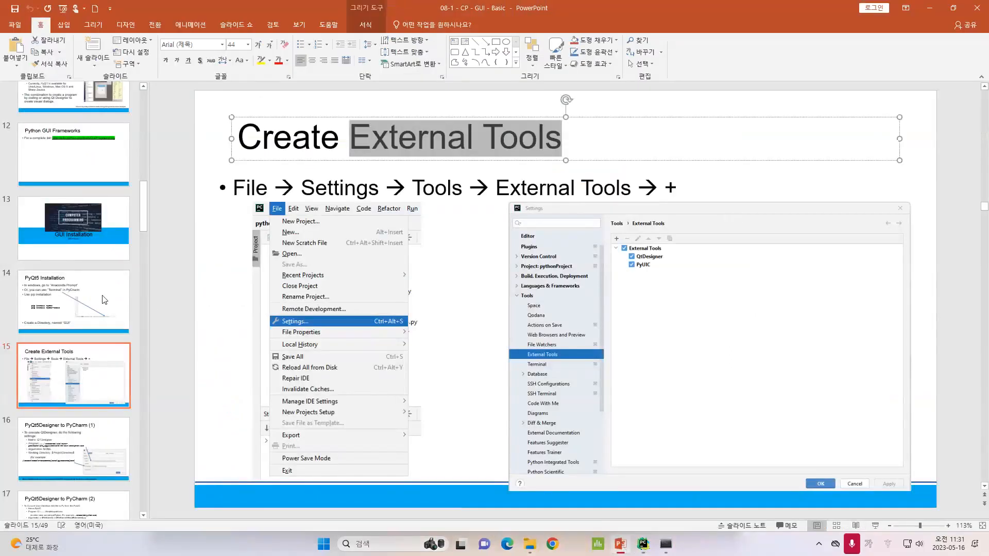
{"action": "left_click", "coordinate": [76, 436]}
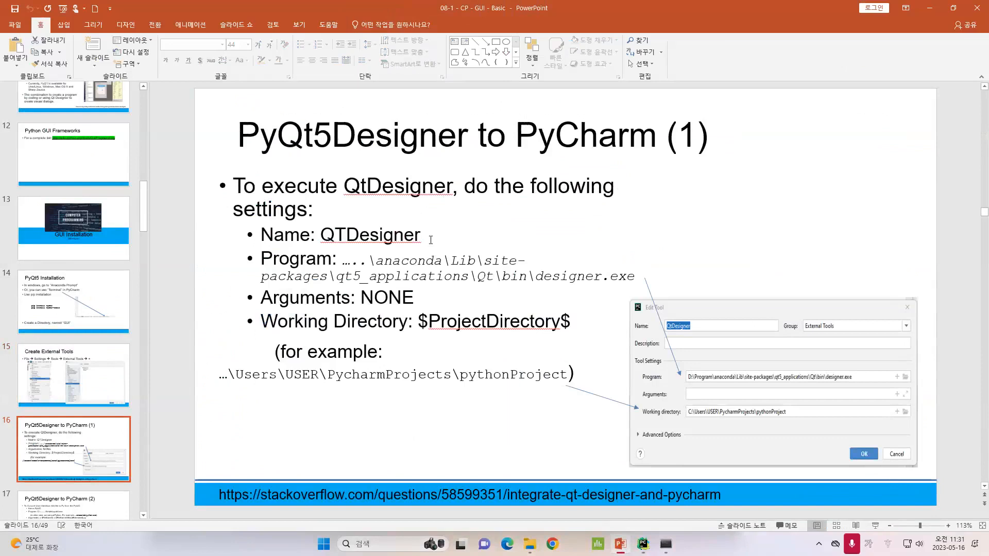
{"action": "left_click", "coordinate": [284, 234]}
{"action": "left_click", "coordinate": [316, 259]}
{"action": "key", "text": "Down"}
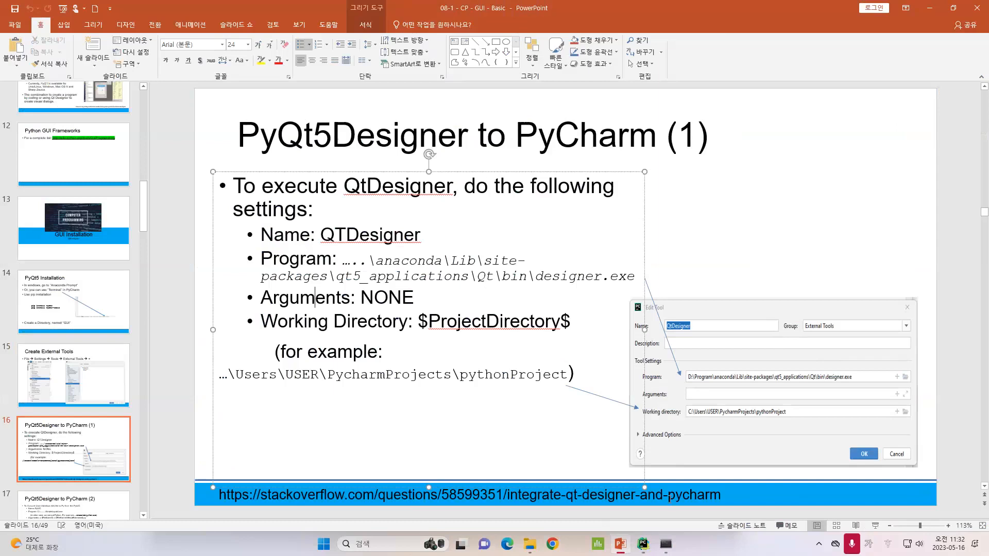
{"action": "left_click", "coordinate": [643, 545]}
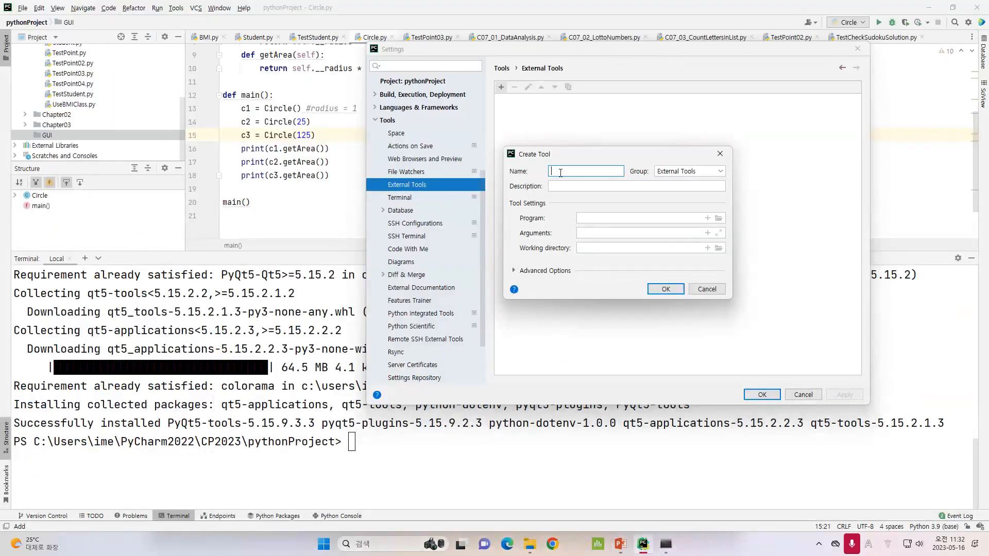
Name the new external tool QtDesigner
{"action": "type", "text": "QtDesigner"}
{"action": "left_click", "coordinate": [624, 546]}
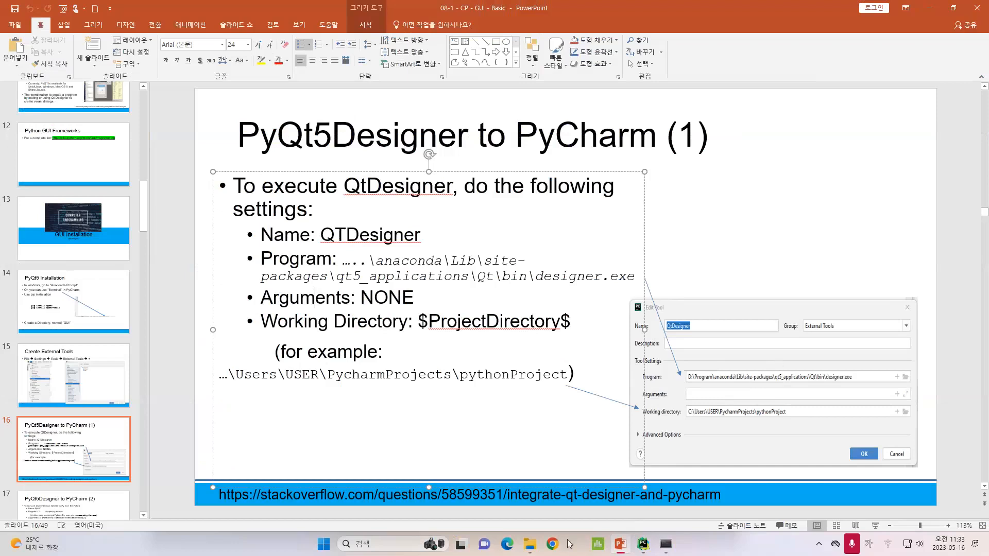
Switch to the Anaconda Prompt and copy the site-packages path from the pip output
{"action": "mouse_move", "coordinate": [542, 547]}
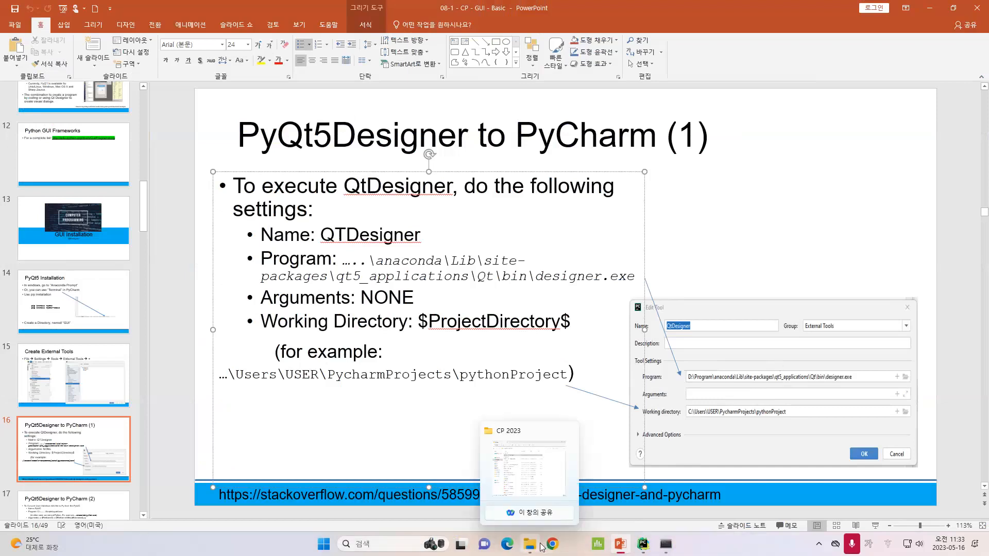
{"action": "mouse_move", "coordinate": [650, 546]}
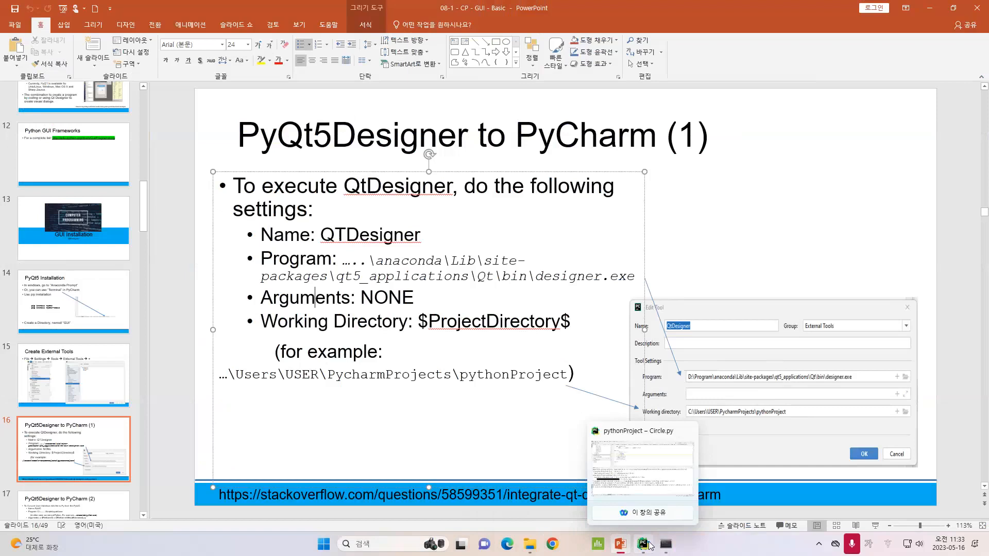
{"action": "left_click", "coordinate": [652, 549]}
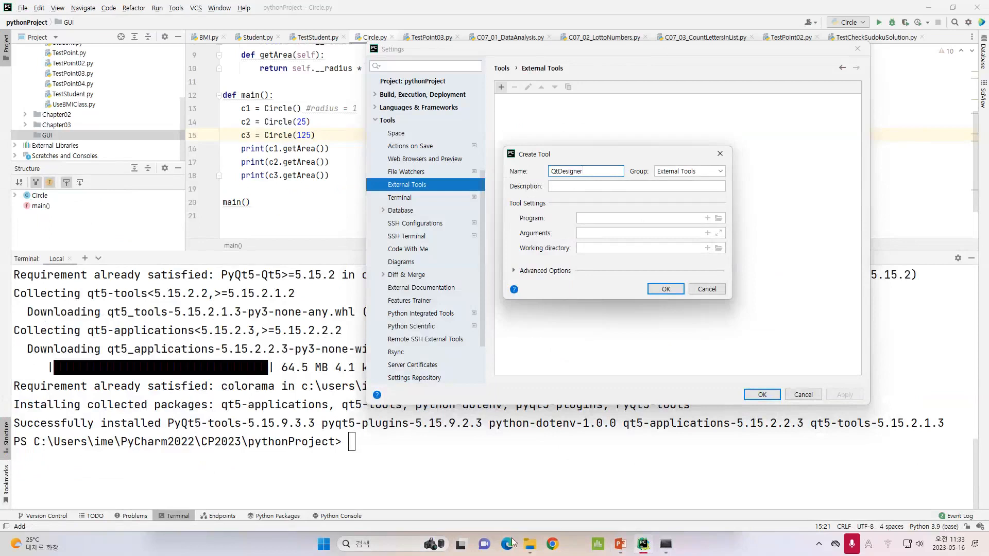
{"action": "left_click", "coordinate": [666, 549]}
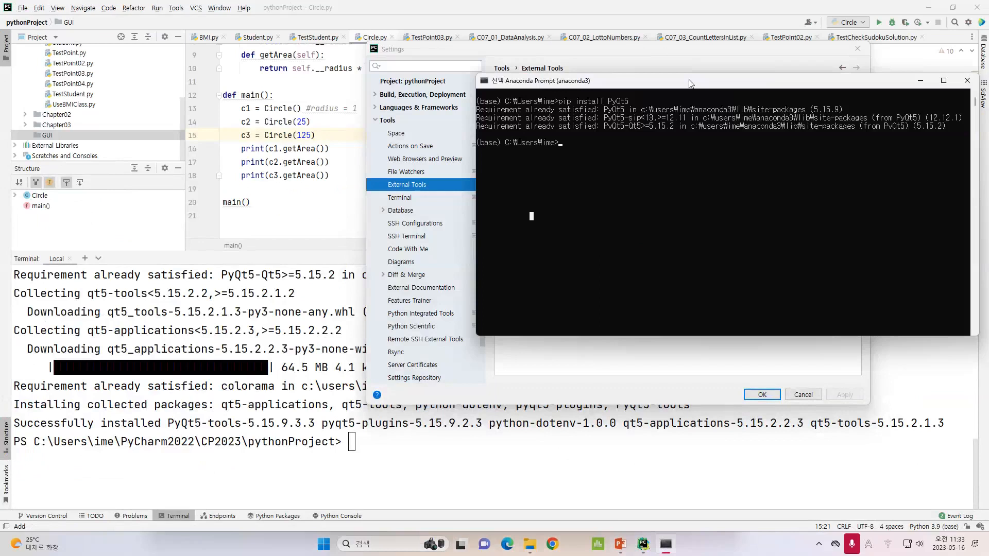
{"action": "left_click_drag", "start_coordinate": [690, 84], "coordinate": [566, 83]}
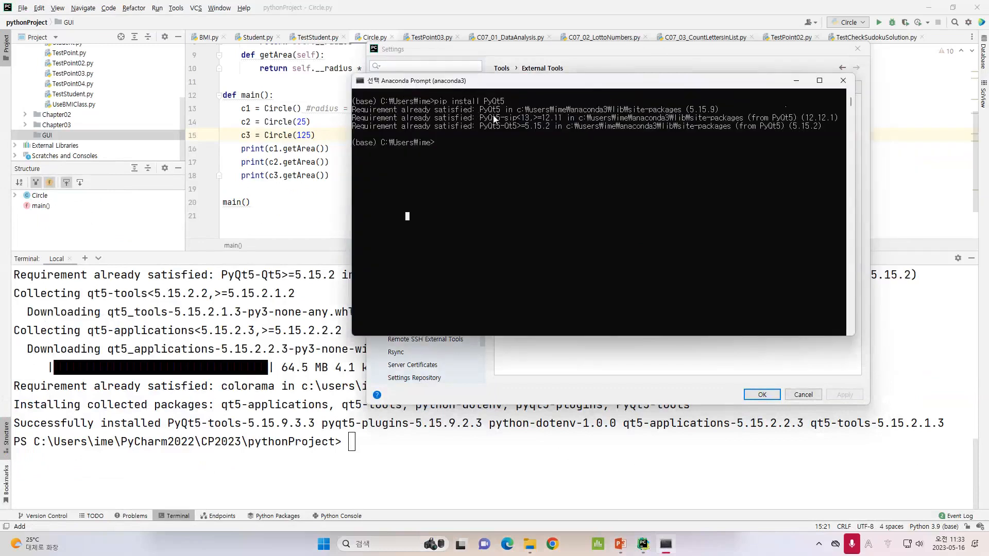
{"action": "left_click_drag", "start_coordinate": [517, 109], "coordinate": [683, 115]}
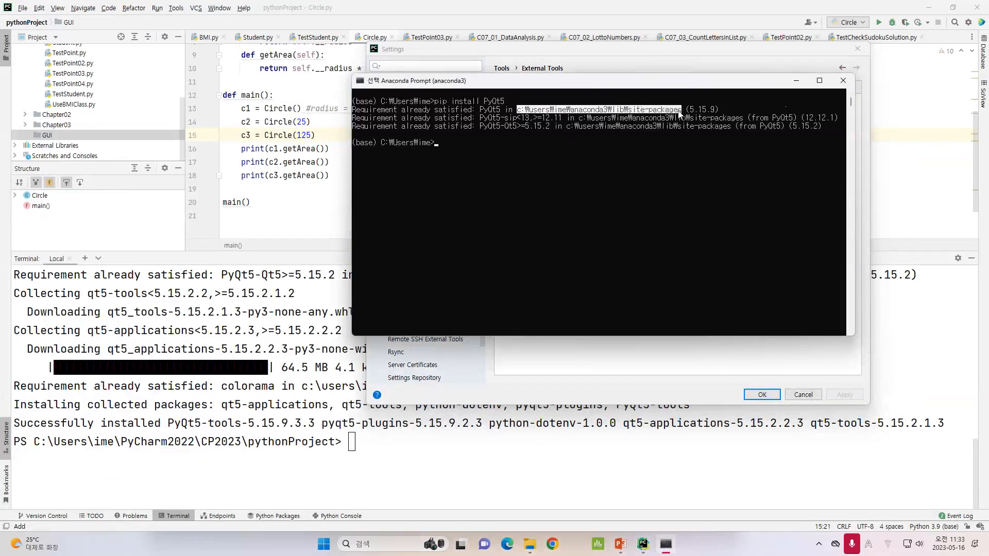
{"action": "right_click", "coordinate": [676, 114]}
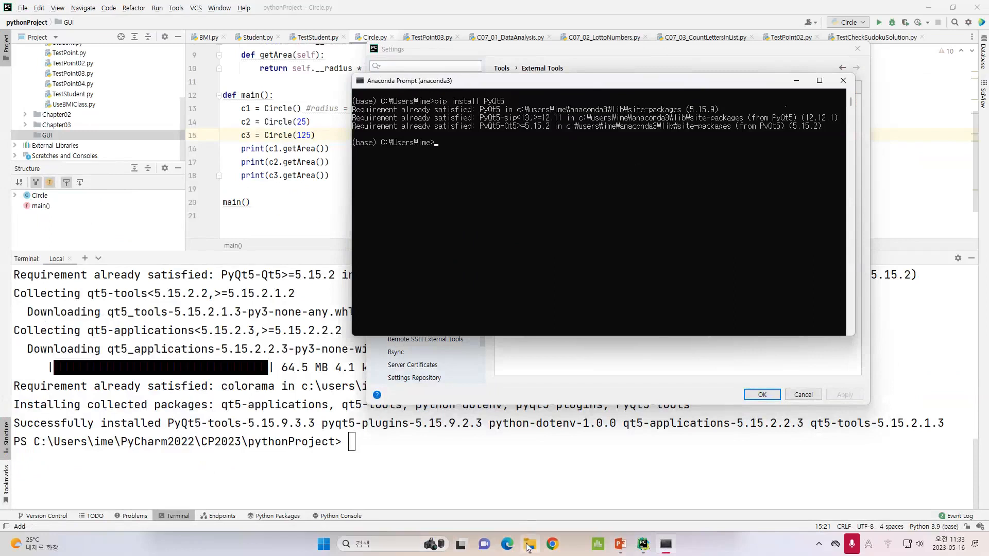
Open File Explorer and navigate to the copied site-packages path
{"action": "mouse_move", "coordinate": [529, 547]}
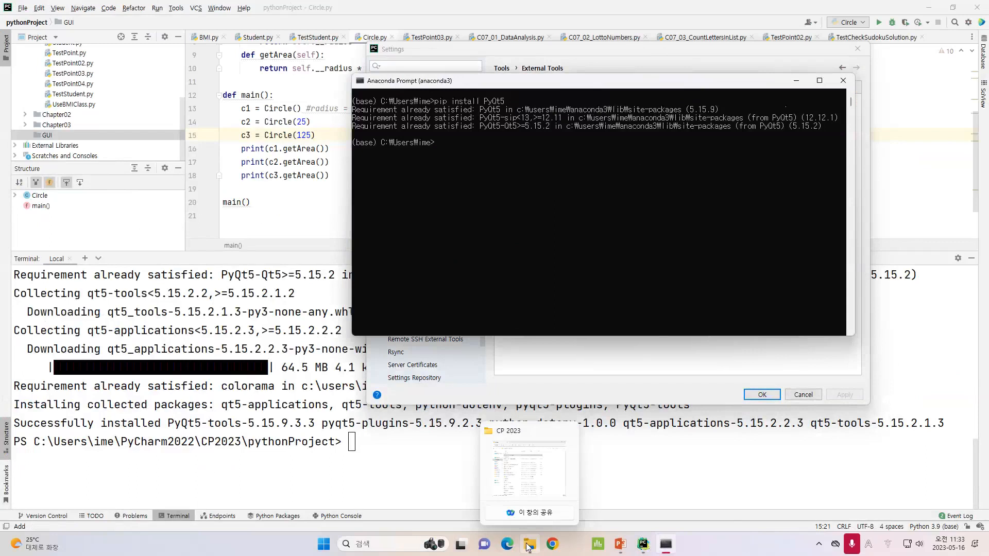
{"action": "left_click", "coordinate": [530, 546]}
{"action": "left_click", "coordinate": [294, 99]}
{"action": "left_click", "coordinate": [288, 149]}
{"action": "type", "text": "c:\\users\\ime\\anaconda3\\lib\\site-packages"}
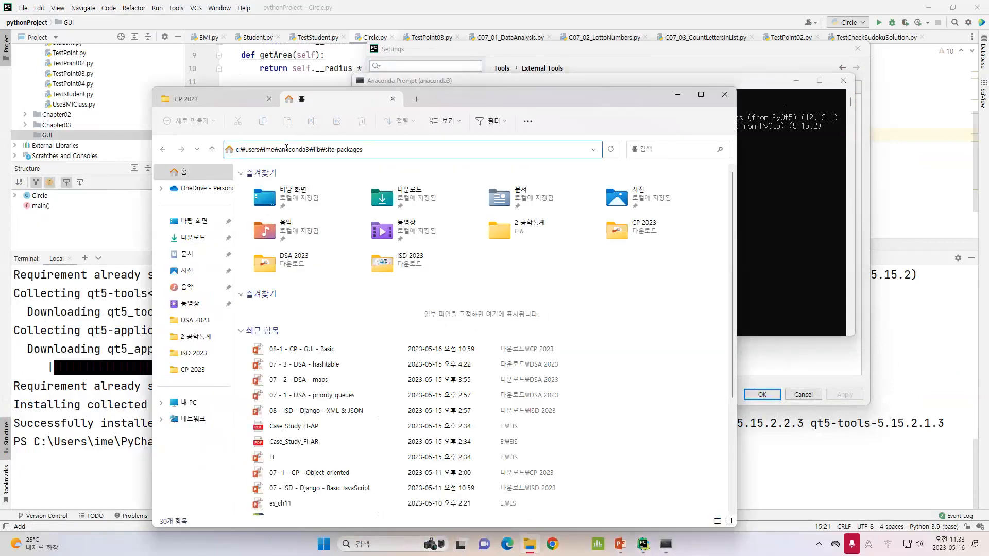
{"action": "key", "text": "Return"}
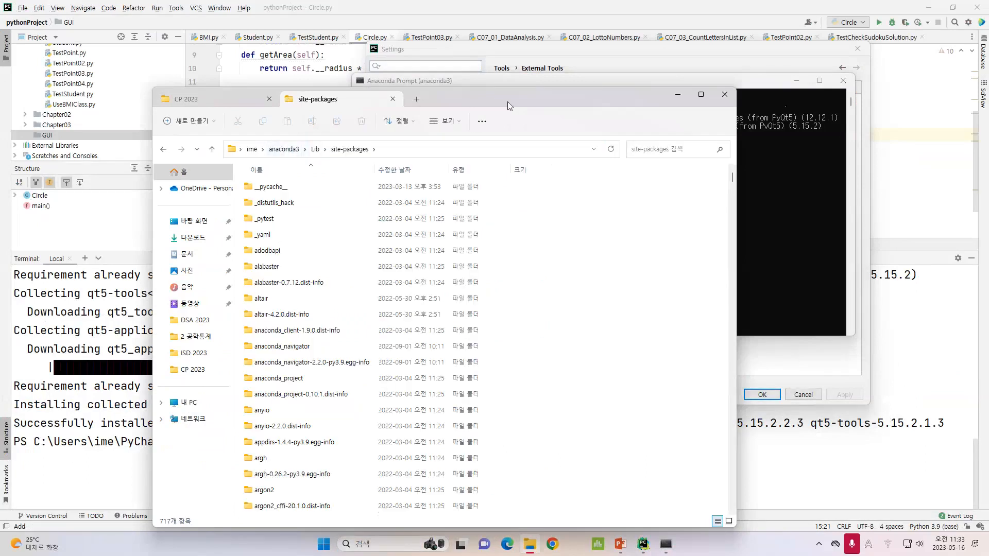
{"action": "left_click_drag", "start_coordinate": [508, 101], "coordinate": [507, 73]}
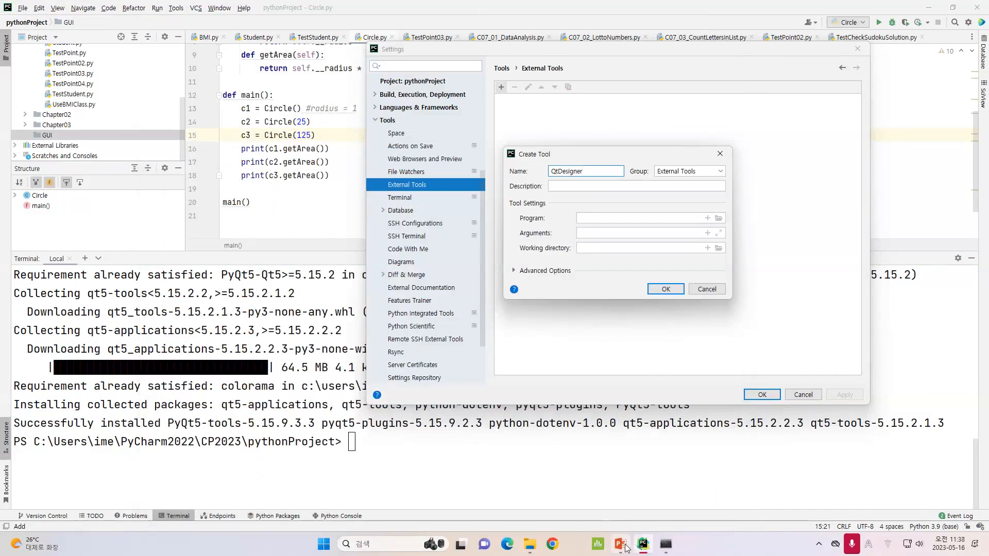
Check the slide's Program path for the designer.exe location
{"action": "left_click", "coordinate": [622, 545]}
{"action": "left_click_drag", "start_coordinate": [536, 277], "coordinate": [605, 276]}
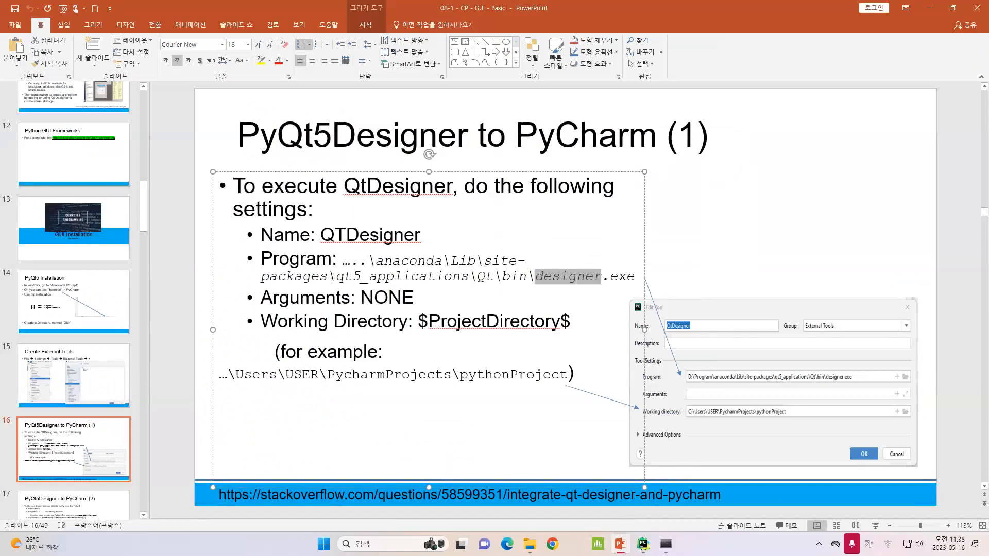
{"action": "left_click", "coordinate": [530, 545]}
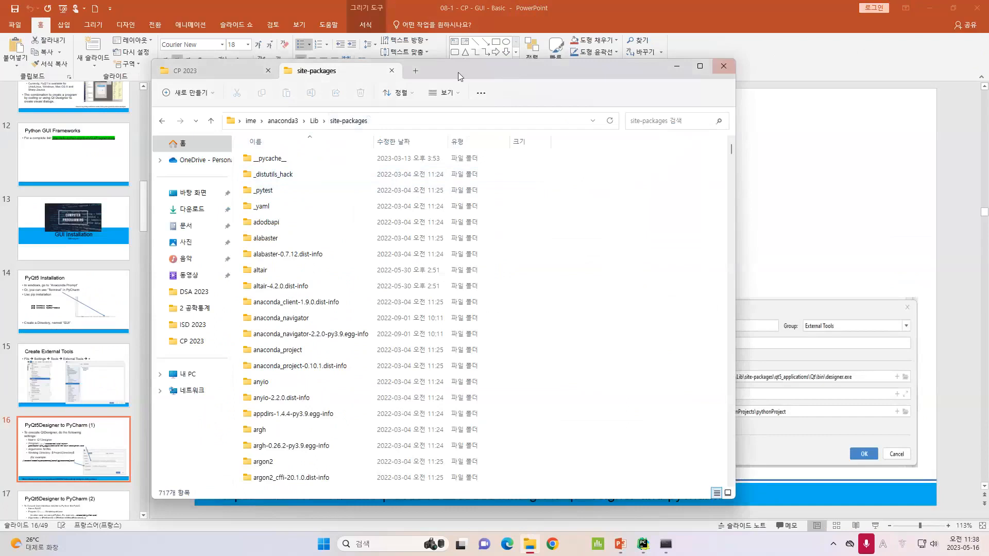
{"action": "left_click_drag", "start_coordinate": [459, 72], "coordinate": [764, 67]}
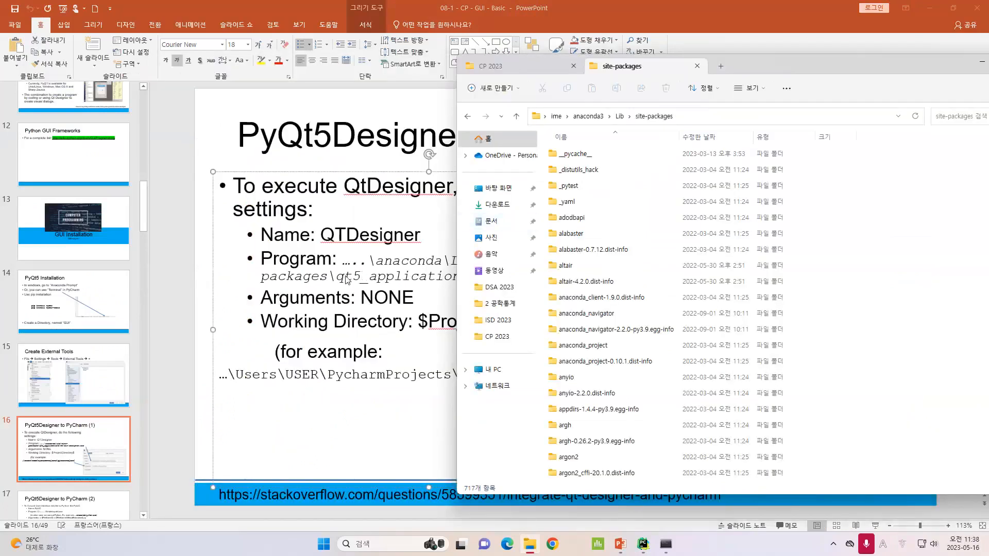
Browse site-packages and open the qt5_applications folder
{"action": "scroll", "coordinate": [775, 314], "scroll_direction": "down", "scroll_amount": 20}
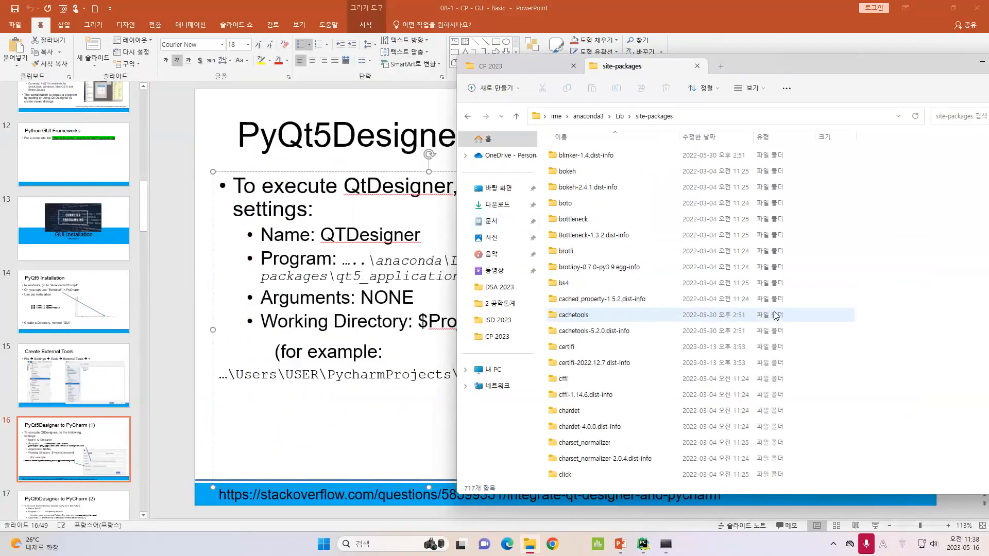
{"action": "scroll", "coordinate": [776, 315], "scroll_direction": "down", "scroll_amount": 20}
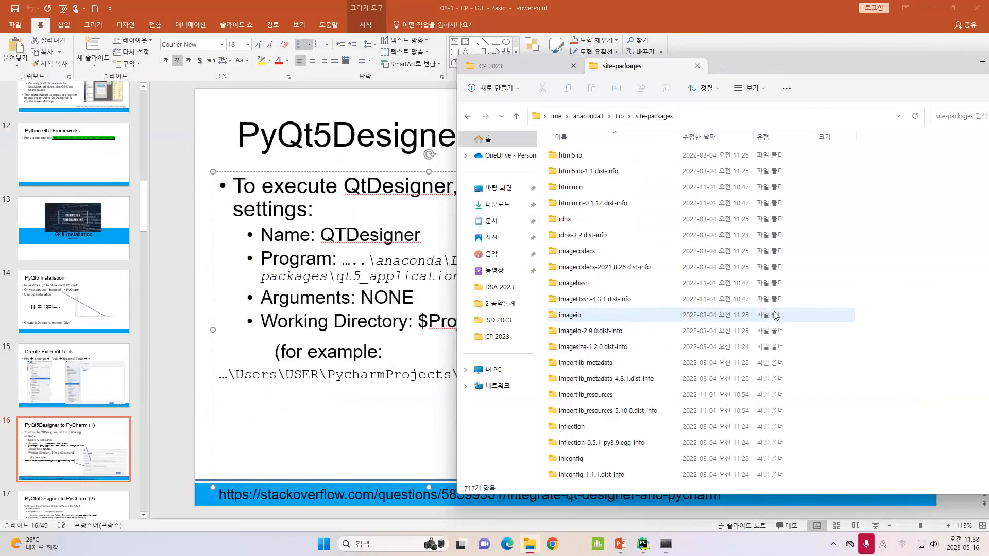
{"action": "scroll", "coordinate": [775, 315], "scroll_direction": "down", "scroll_amount": 20}
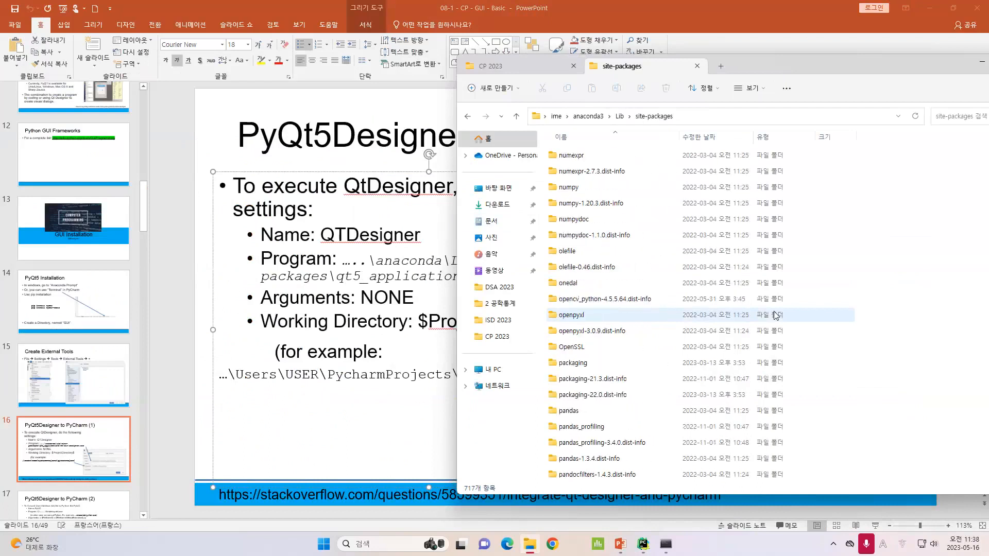
{"action": "scroll", "coordinate": [776, 315], "scroll_direction": "down", "scroll_amount": 15}
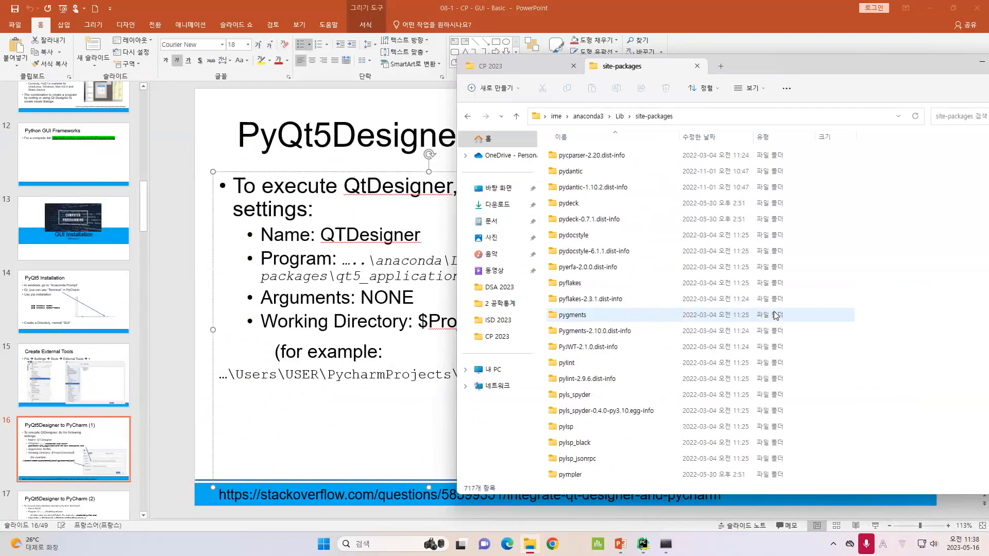
{"action": "scroll", "coordinate": [775, 315], "scroll_direction": "down", "scroll_amount": 20}
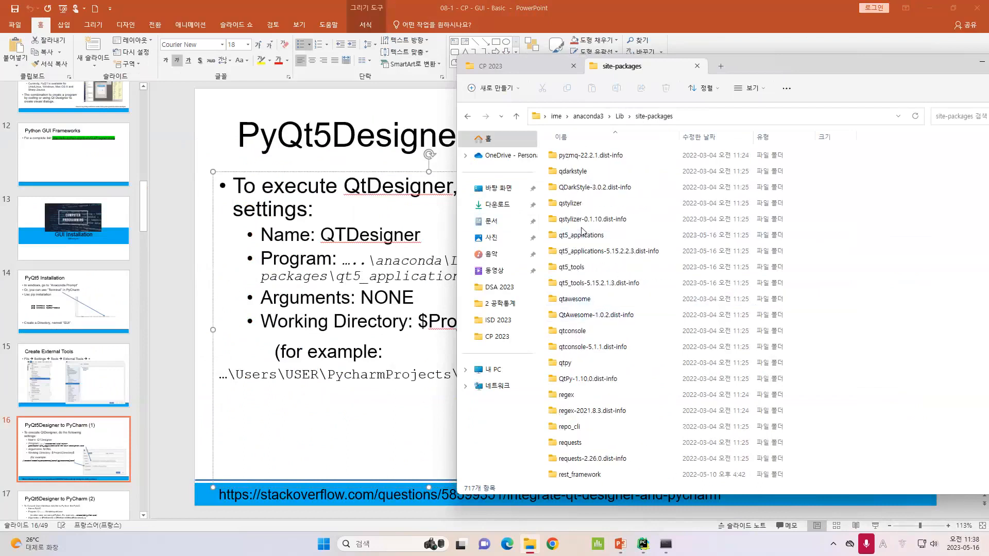
{"action": "mouse_move", "coordinate": [585, 237]}
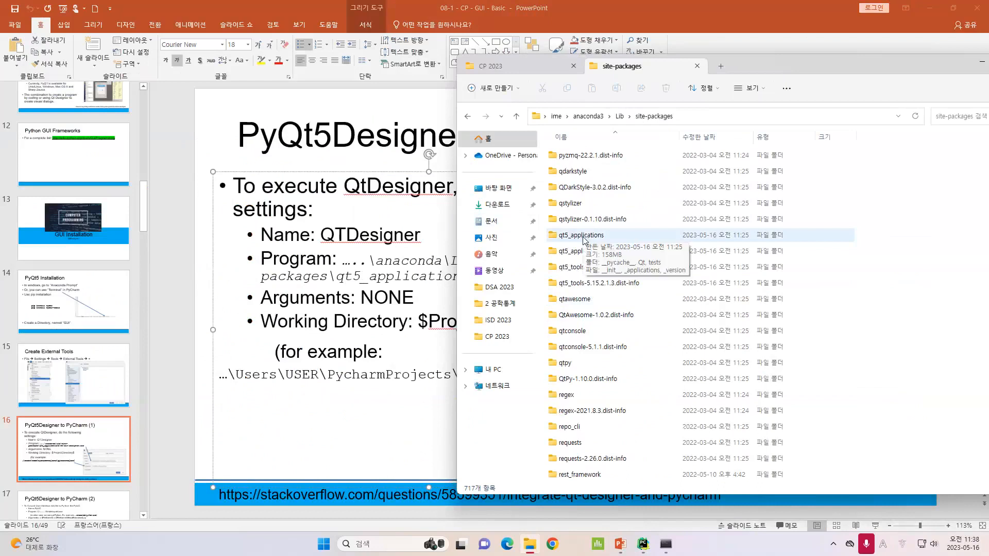
{"action": "left_click", "coordinate": [584, 238]}
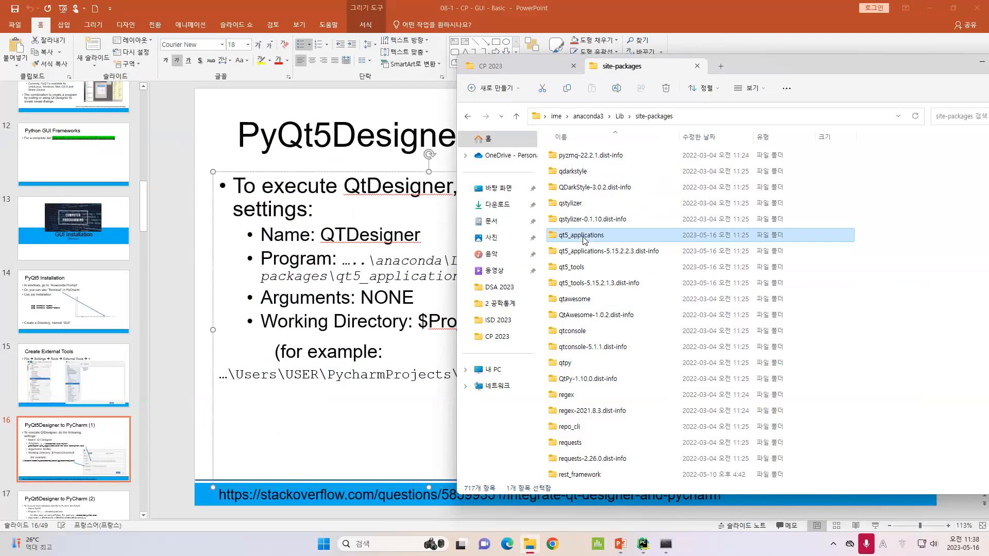
{"action": "double_click", "coordinate": [584, 239]}
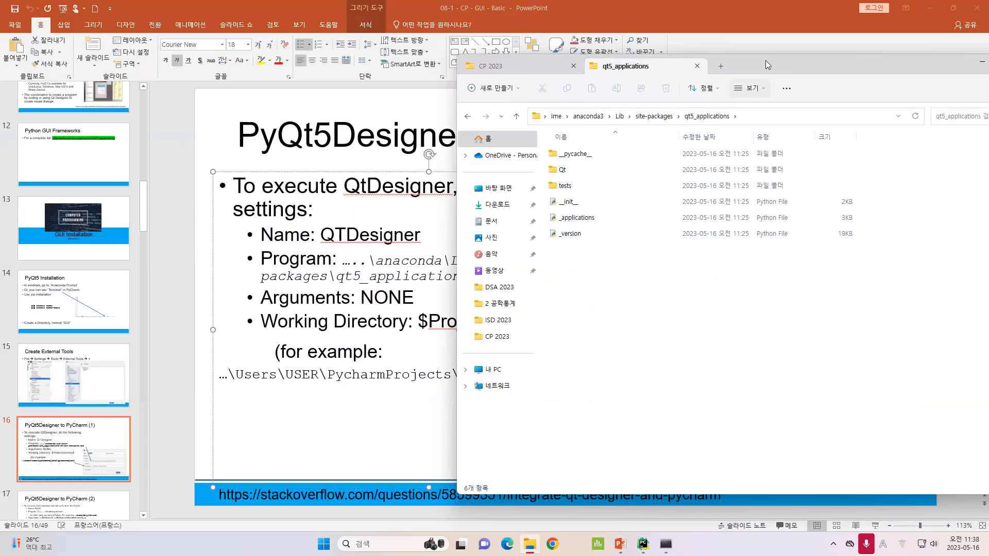
{"action": "left_click_drag", "start_coordinate": [766, 59], "coordinate": [869, 71]}
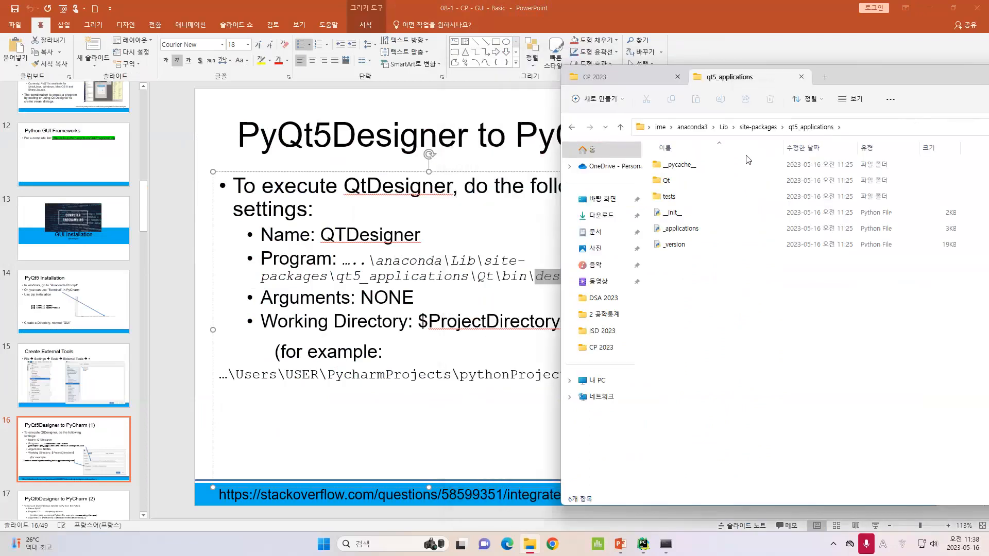
Open the Qt folder and then its bin folder inside qt5_applications, and reposition the File Explorer window
{"action": "double_click", "coordinate": [668, 181]}
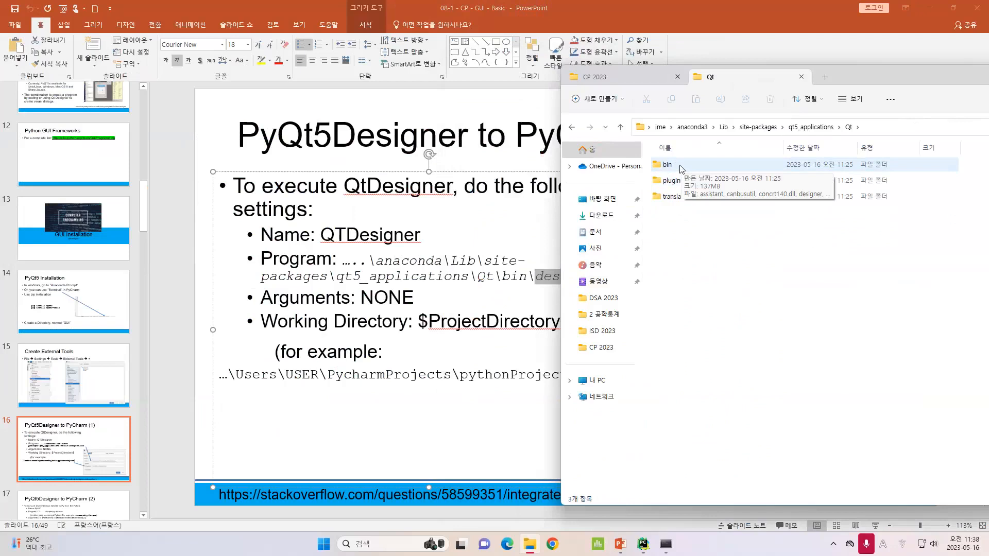
{"action": "double_click", "coordinate": [667, 165]}
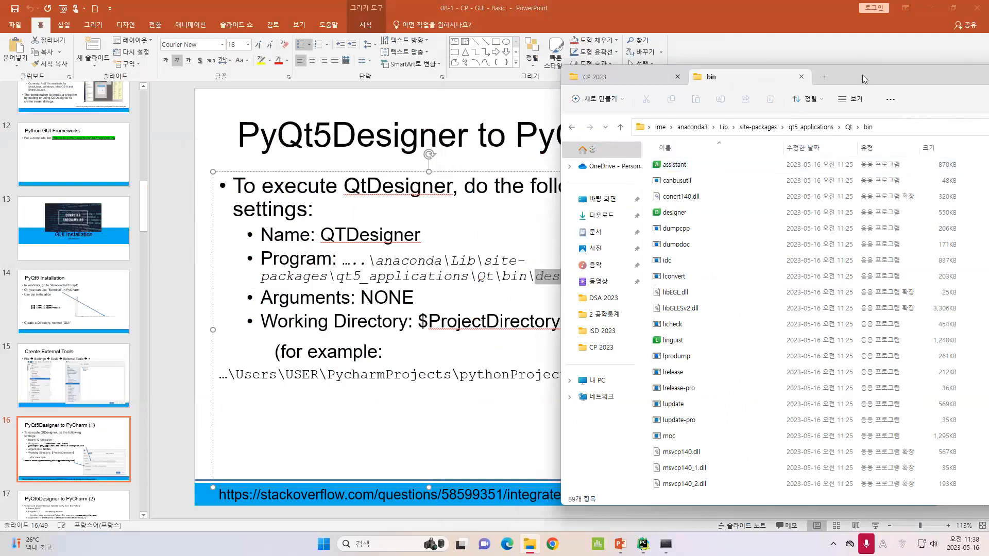
{"action": "left_click_drag", "start_coordinate": [863, 75], "coordinate": [921, 64]}
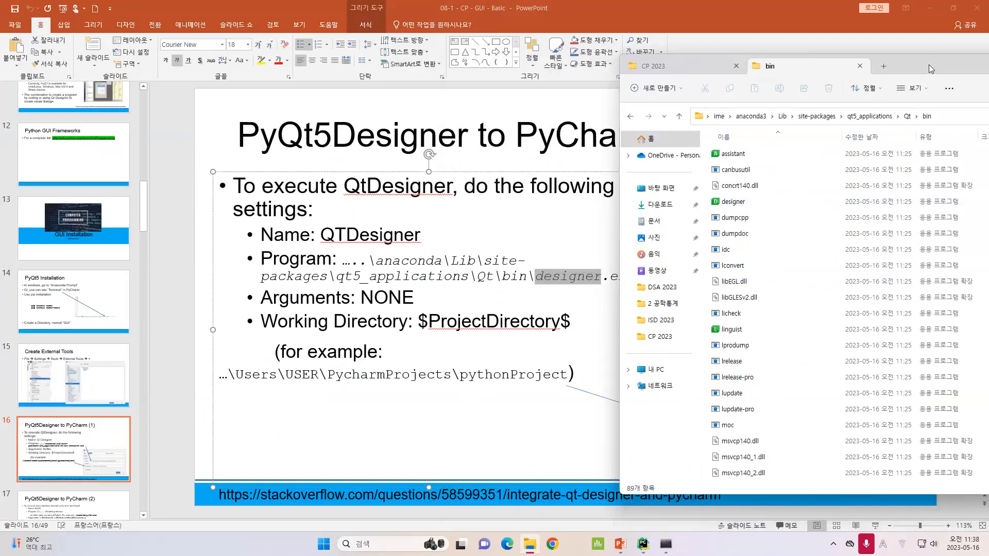
{"action": "left_click_drag", "start_coordinate": [929, 64], "coordinate": [667, 83]}
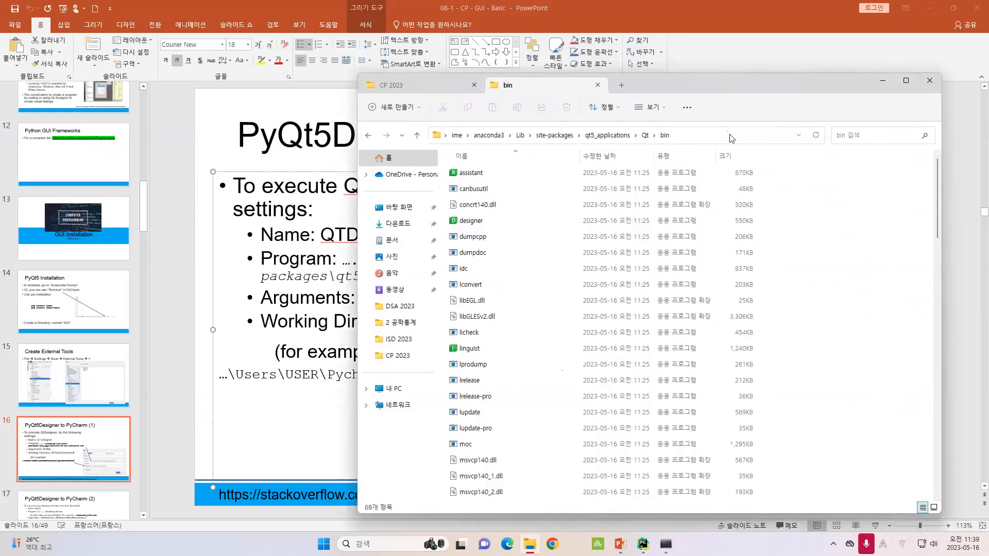
Copy the Qt bin folder path and paste it into the Program field of the QtDesigner tool
{"action": "left_click", "coordinate": [731, 134]}
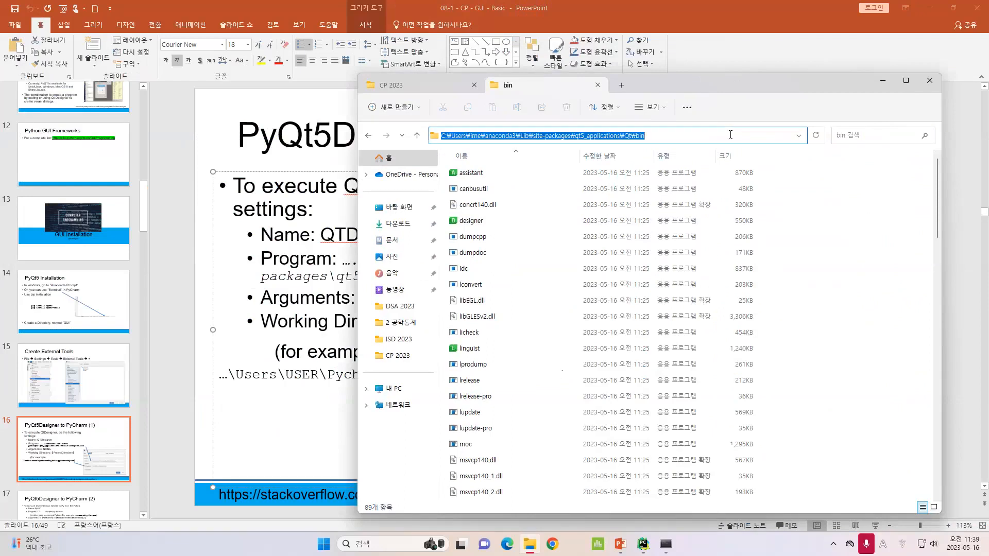
{"action": "left_click_drag", "start_coordinate": [669, 139], "coordinate": [427, 139]}
{"action": "left_click", "coordinate": [643, 547]}
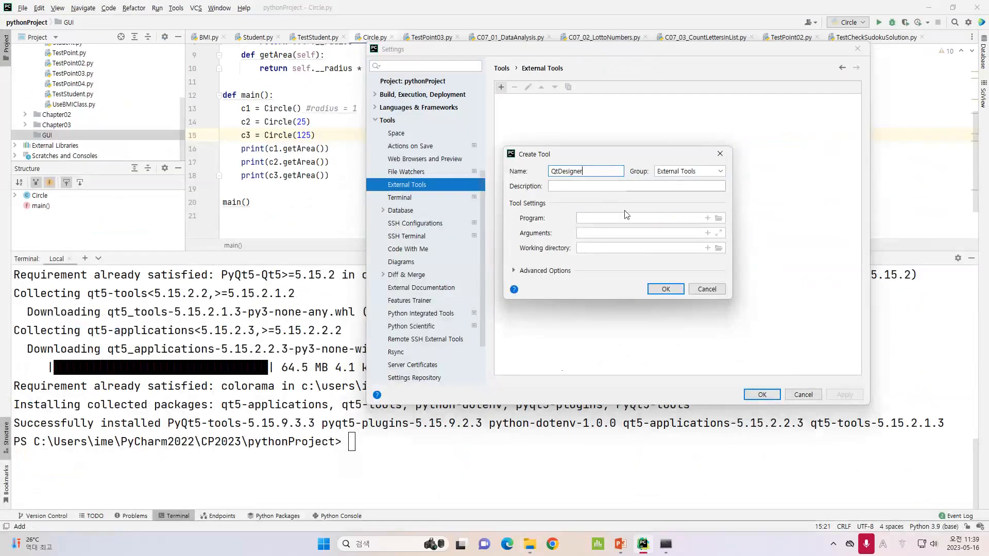
{"action": "left_click", "coordinate": [624, 218]}
{"action": "key", "text": "ctrl+v"}
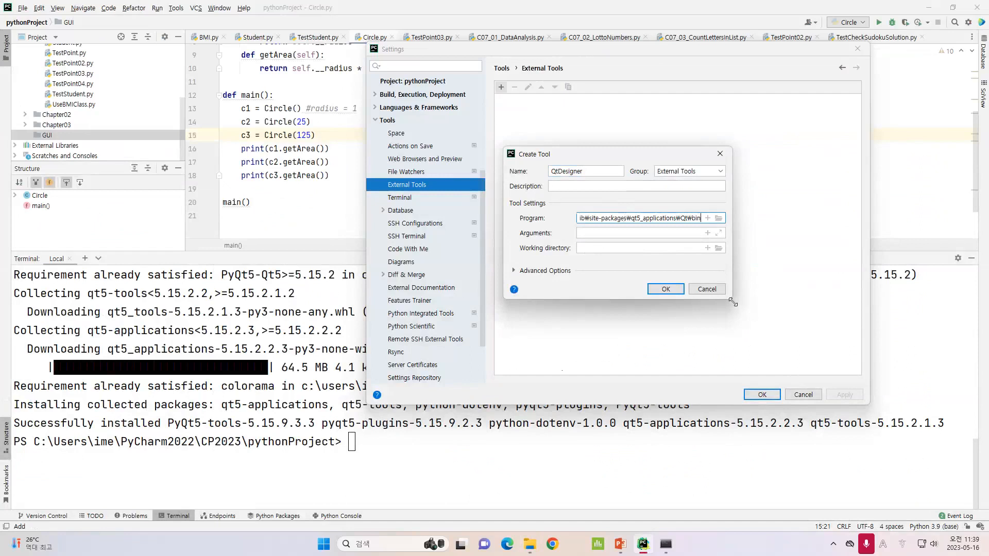
Copy the bin path again and replace the Program field with that path followed by \designer.exe
{"action": "left_click", "coordinate": [530, 547]}
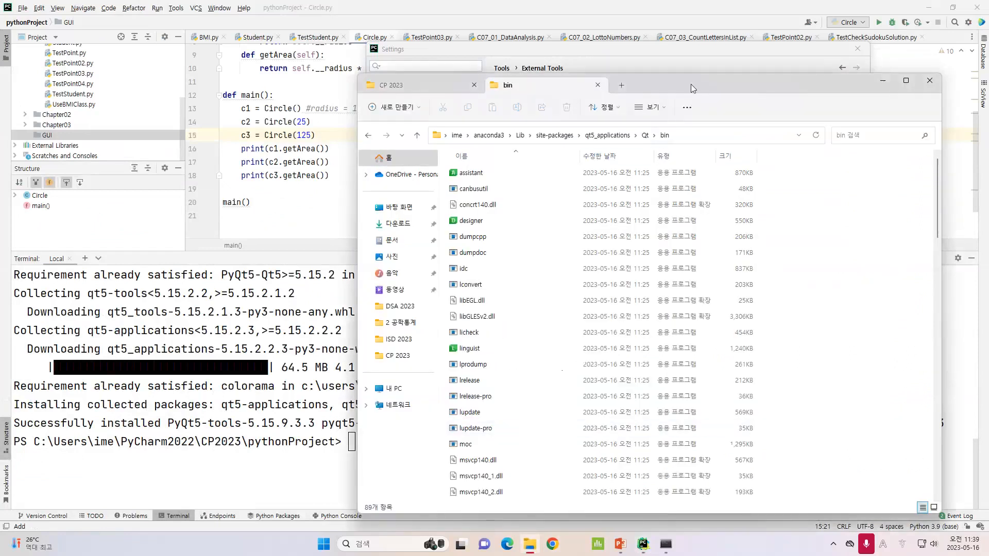
{"action": "left_click", "coordinate": [722, 128]}
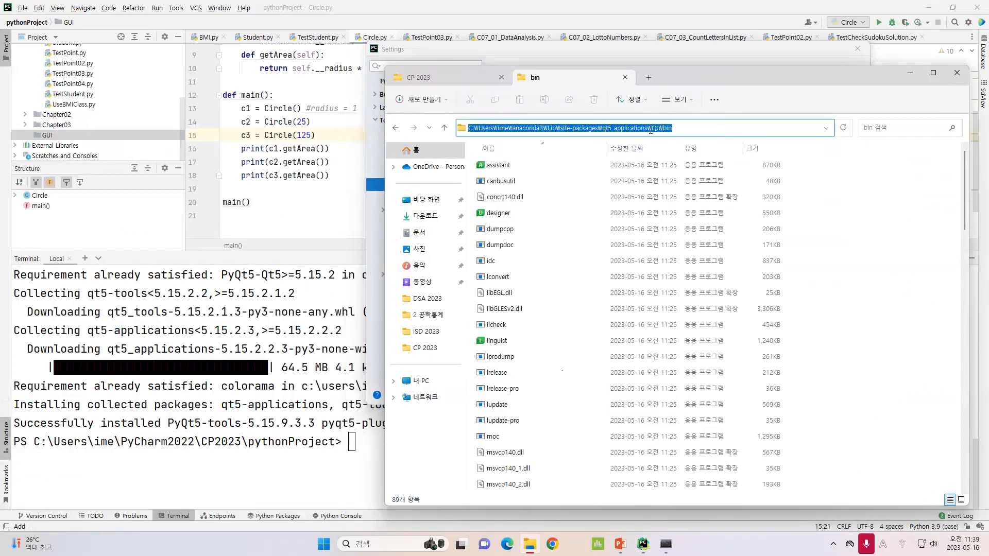
{"action": "left_click", "coordinate": [693, 130]}
{"action": "left_click_drag", "start_coordinate": [667, 132], "coordinate": [462, 135]}
{"action": "left_click", "coordinate": [647, 548]}
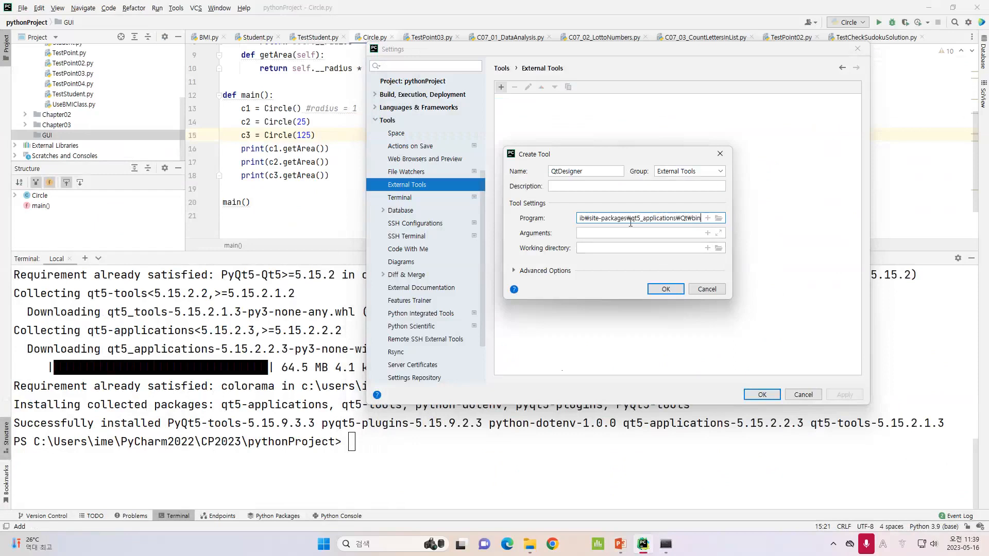
{"action": "left_click_drag", "start_coordinate": [700, 220], "coordinate": [544, 227]}
{"action": "key", "text": "ctrl+v"}
{"action": "type", "text": "\\desing"}
{"action": "key", "text": "BackSpace"}
{"action": "key", "text": "BackSpace"}
{"action": "type", "text": "gner.exe"}
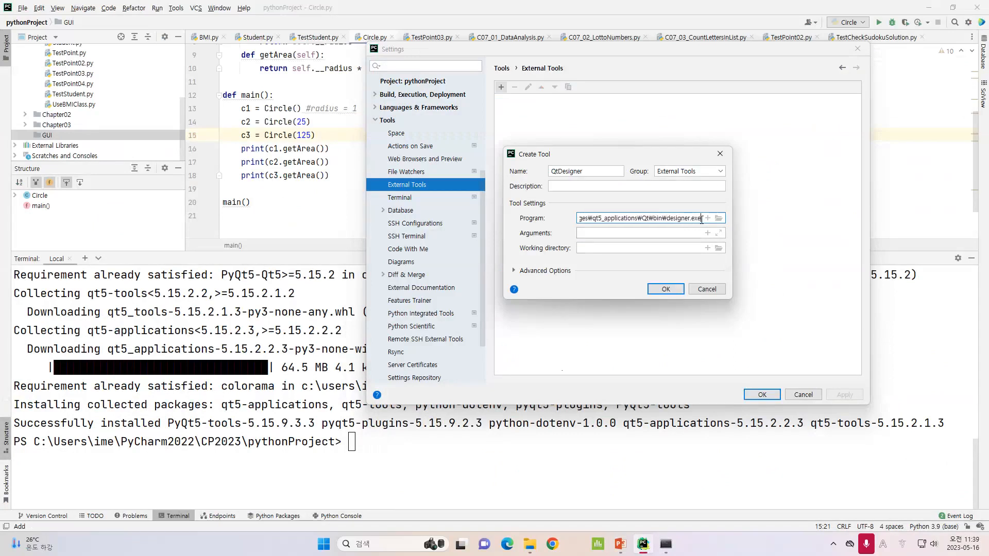
Check the slide's Program line for the designer.exe file name
{"action": "left_click", "coordinate": [626, 548]}
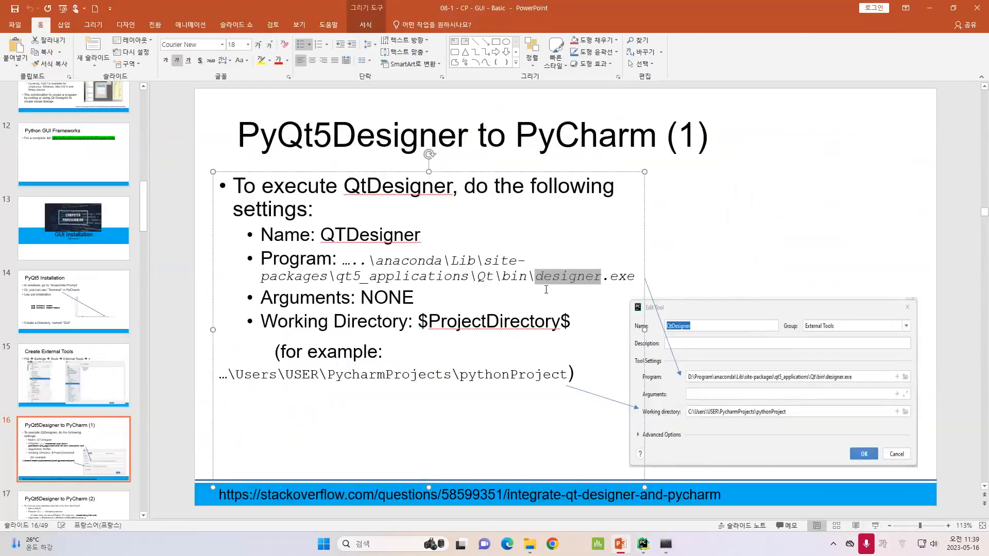
{"action": "left_click_drag", "start_coordinate": [546, 279], "coordinate": [415, 298]}
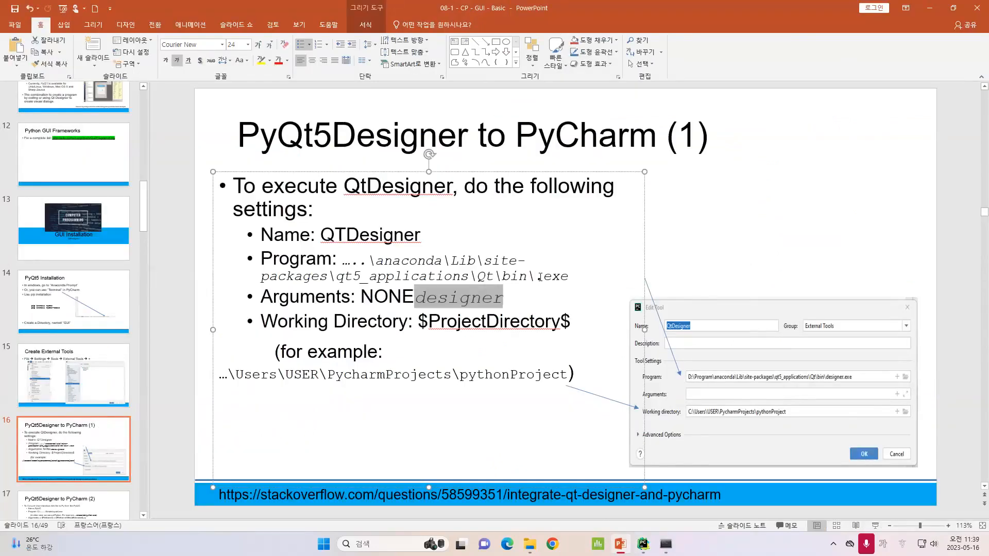
{"action": "key", "text": "ctrl+z"}
{"action": "left_click_drag", "start_coordinate": [537, 276], "coordinate": [631, 275]}
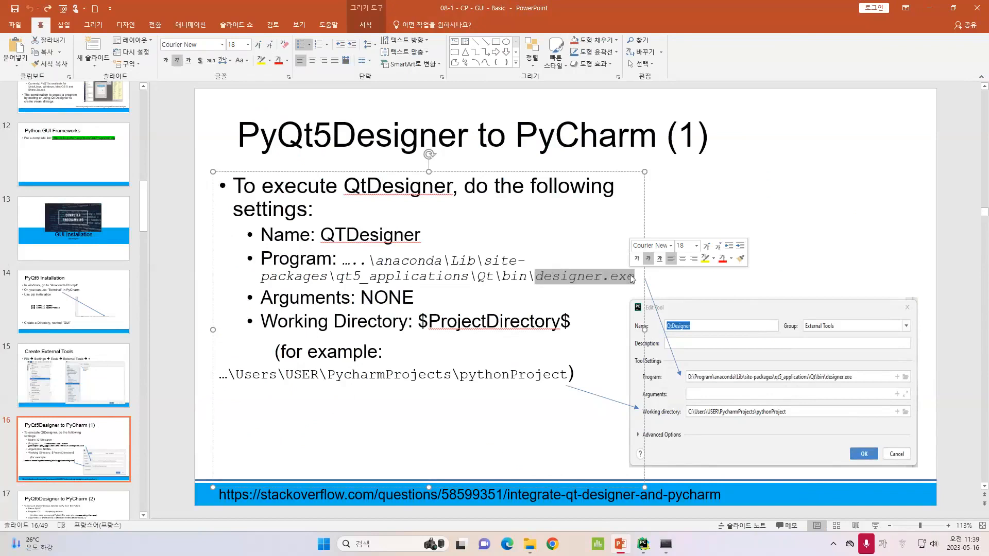
{"action": "left_click", "coordinate": [649, 551]}
Widen the Create Tool dialog and remove the duplicated drive prefix at the start of the Program path
{"action": "left_click_drag", "start_coordinate": [734, 299], "coordinate": [940, 298]}
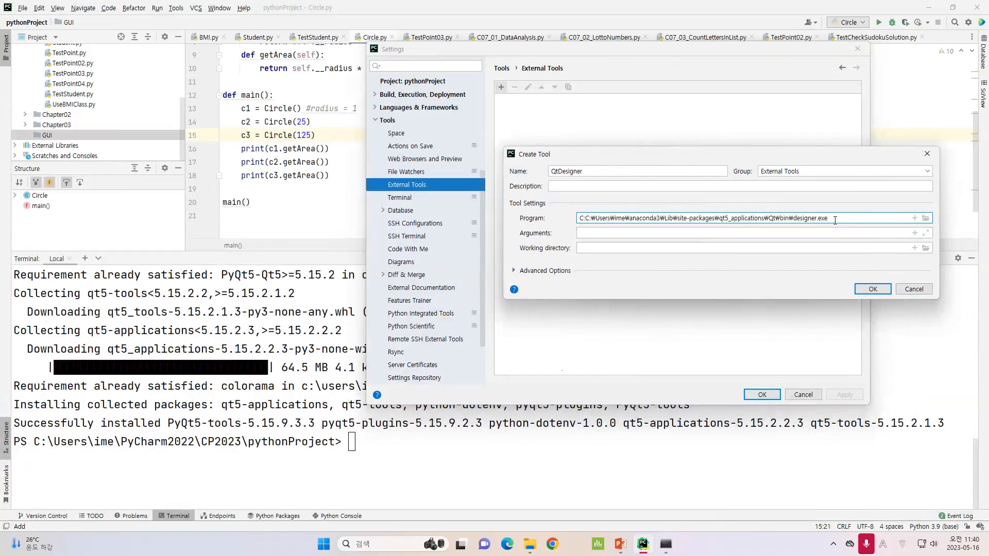
{"action": "left_click", "coordinate": [589, 218]}
{"action": "key", "text": "BackSpace"}
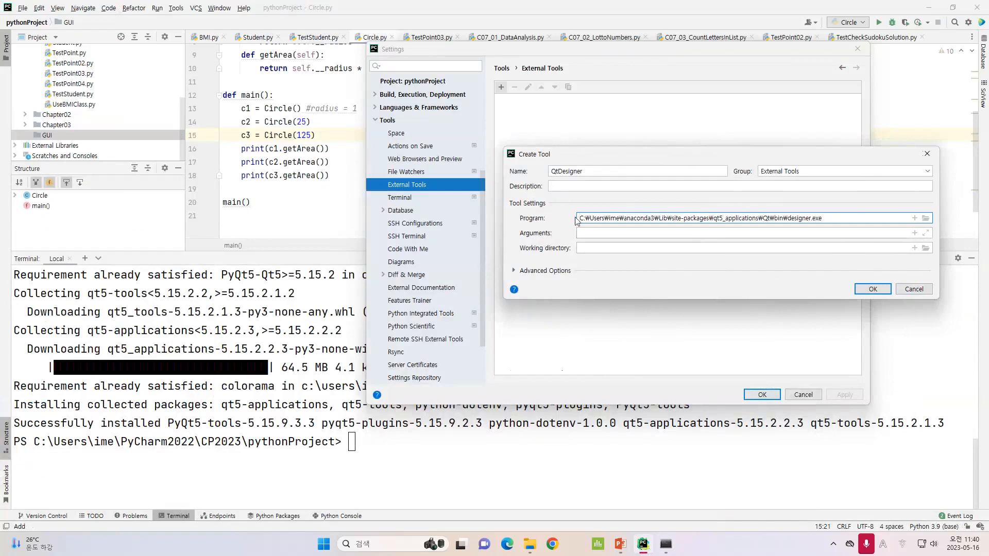
{"action": "left_click_drag", "start_coordinate": [581, 218], "coordinate": [842, 219]}
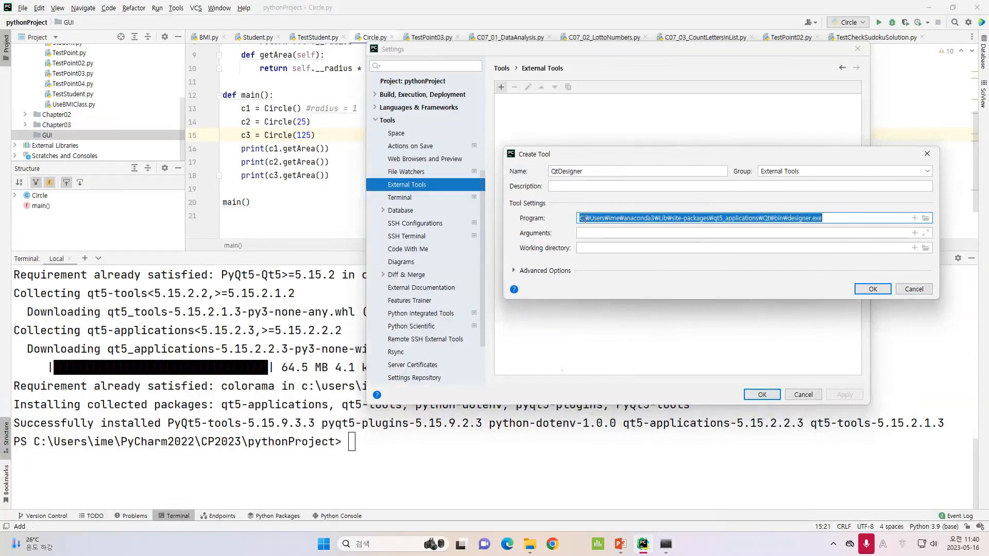
{"action": "left_click", "coordinate": [619, 545]}
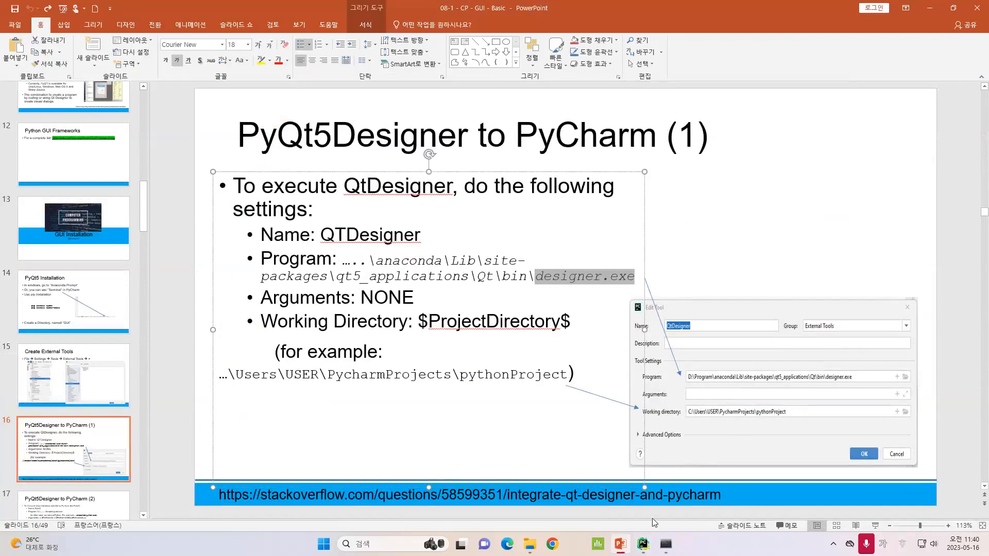
{"action": "left_click", "coordinate": [648, 550]}
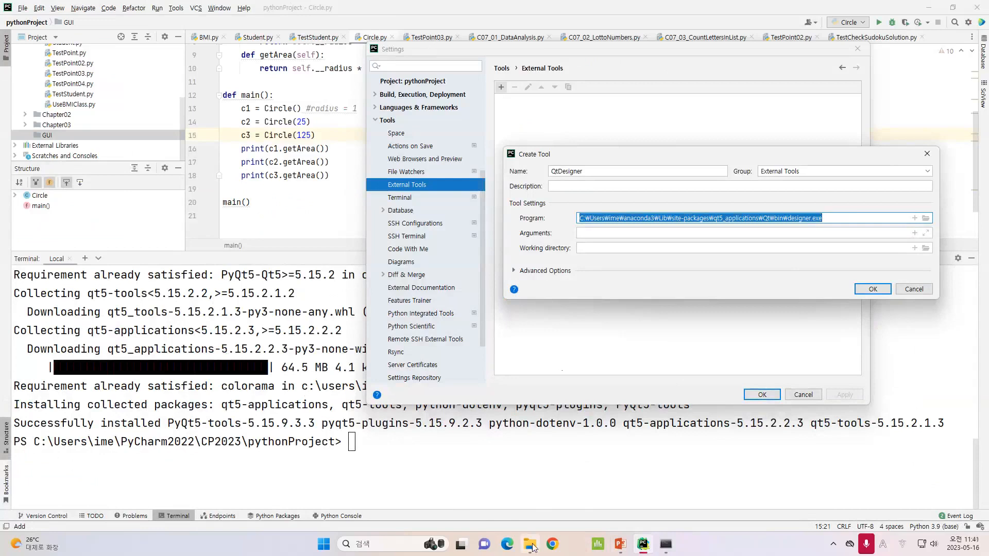
Browse File Explorer from the C: drive to the PycharmProjects pythonProject folder and view its full path
{"action": "mouse_move", "coordinate": [534, 548]}
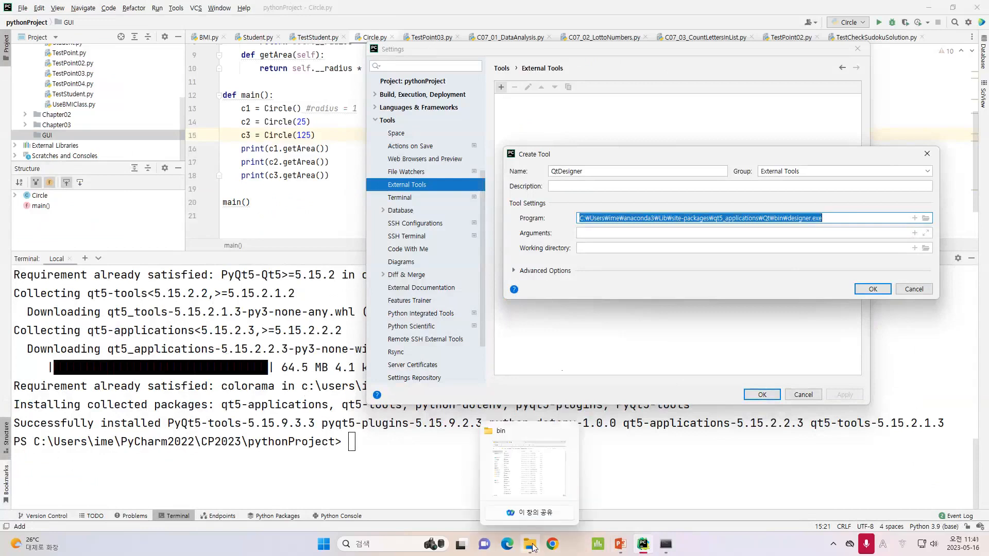
{"action": "left_click", "coordinate": [534, 548]}
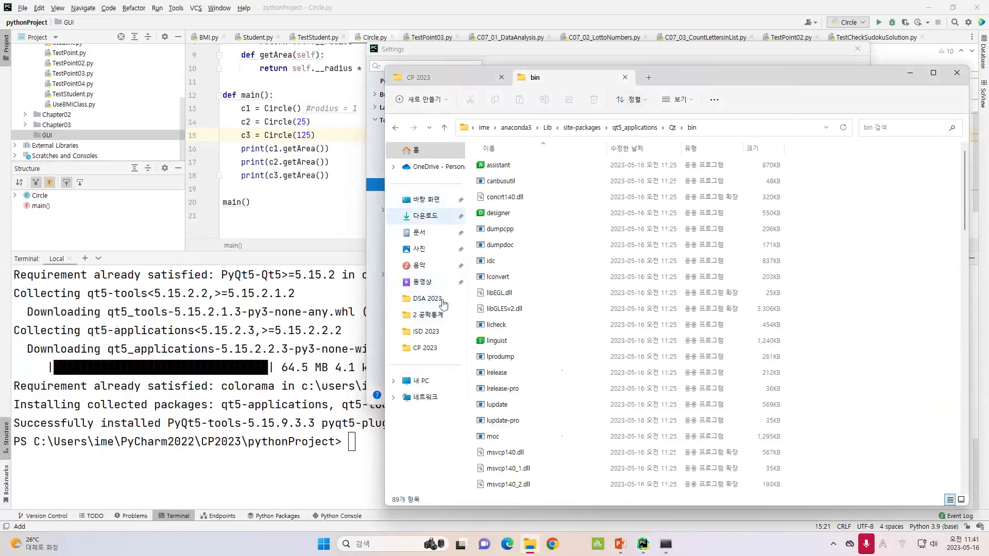
{"action": "left_click", "coordinate": [426, 381]}
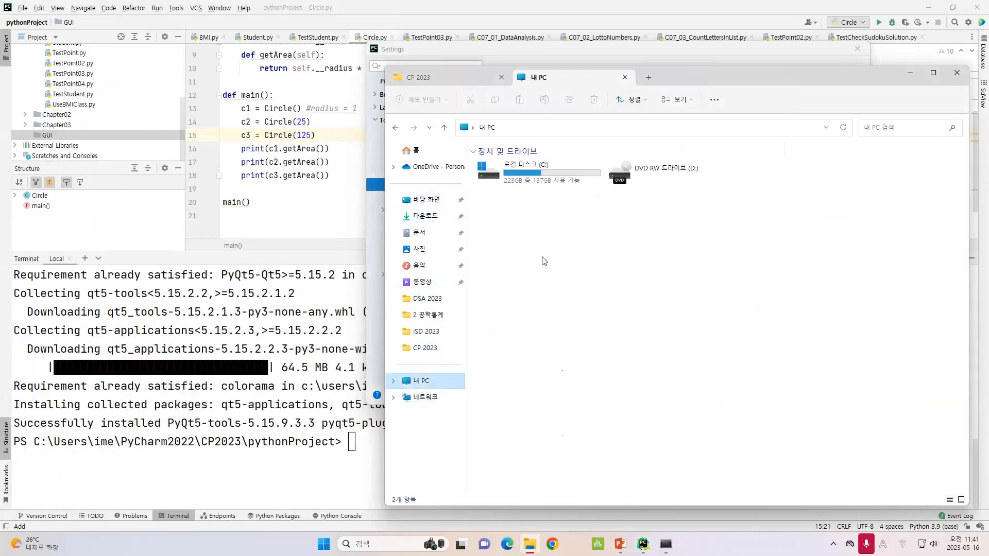
{"action": "double_click", "coordinate": [541, 170]}
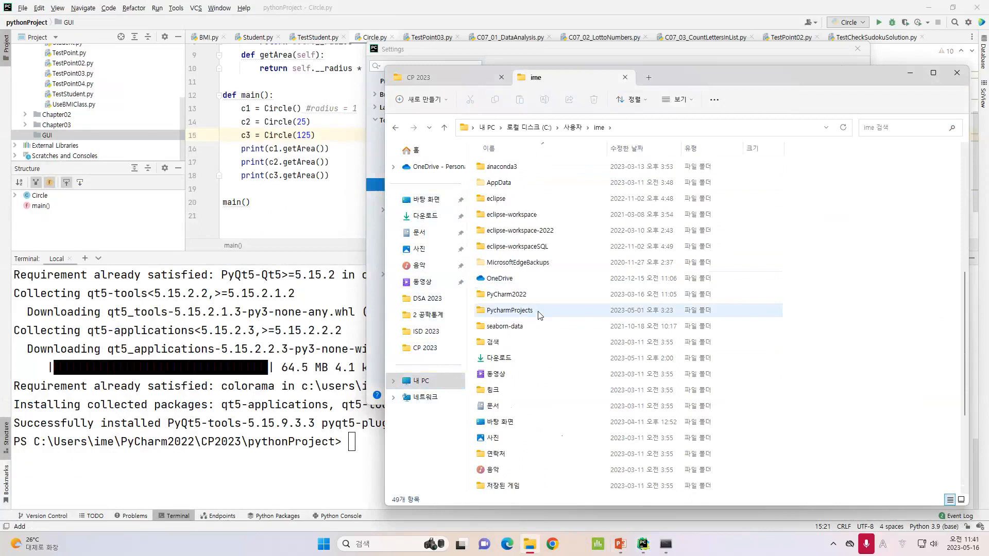
{"action": "double_click", "coordinate": [539, 315]}
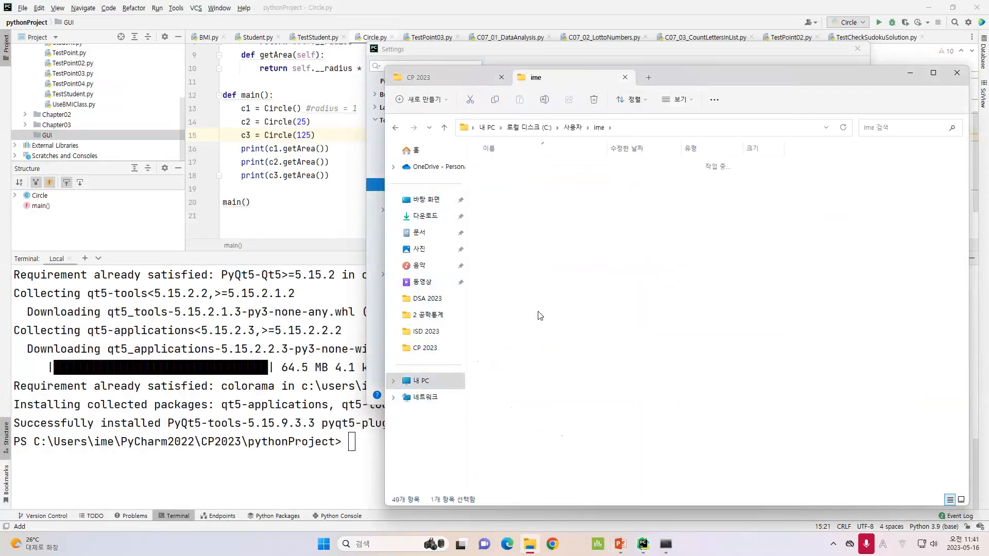
{"action": "left_click", "coordinate": [708, 129]}
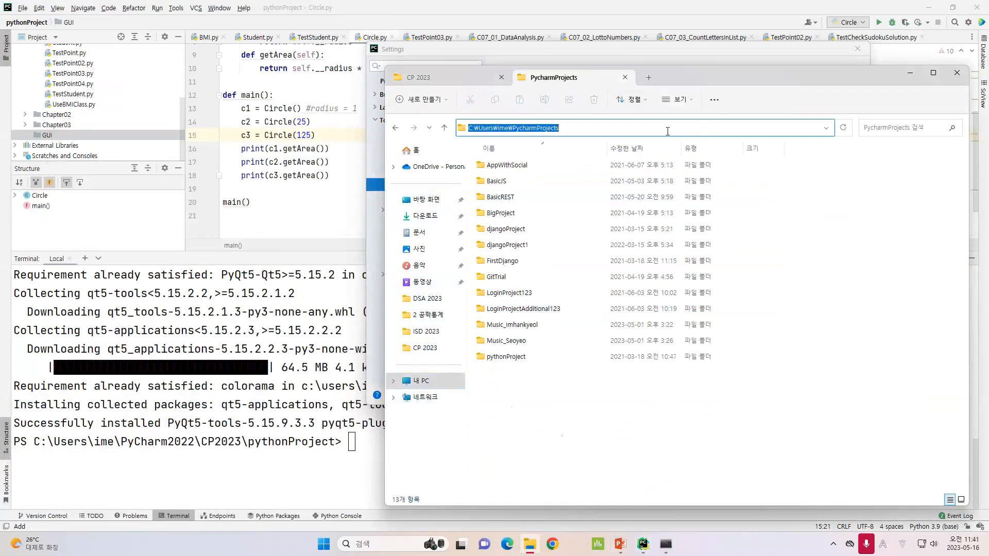
{"action": "left_click_drag", "start_coordinate": [594, 128], "coordinate": [467, 136]}
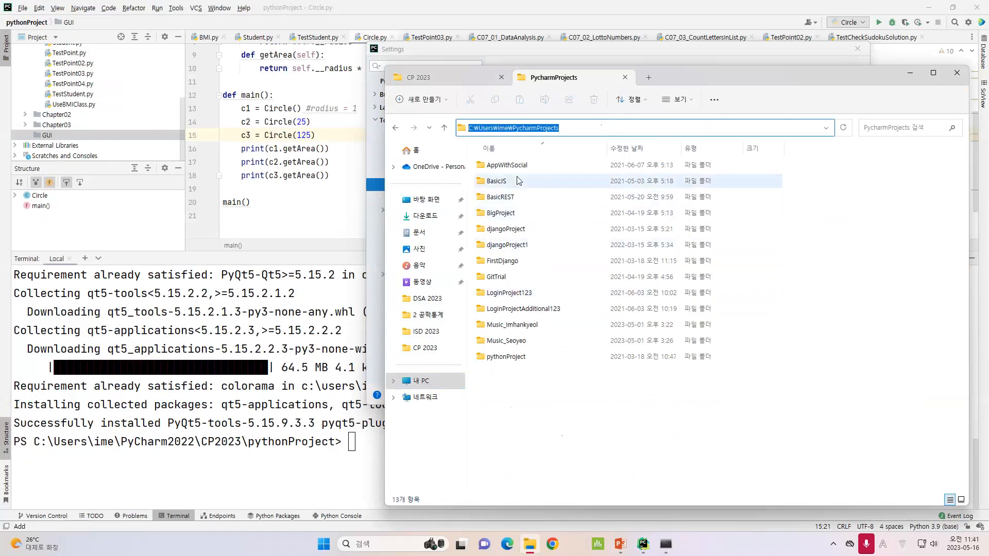
{"action": "double_click", "coordinate": [531, 358]}
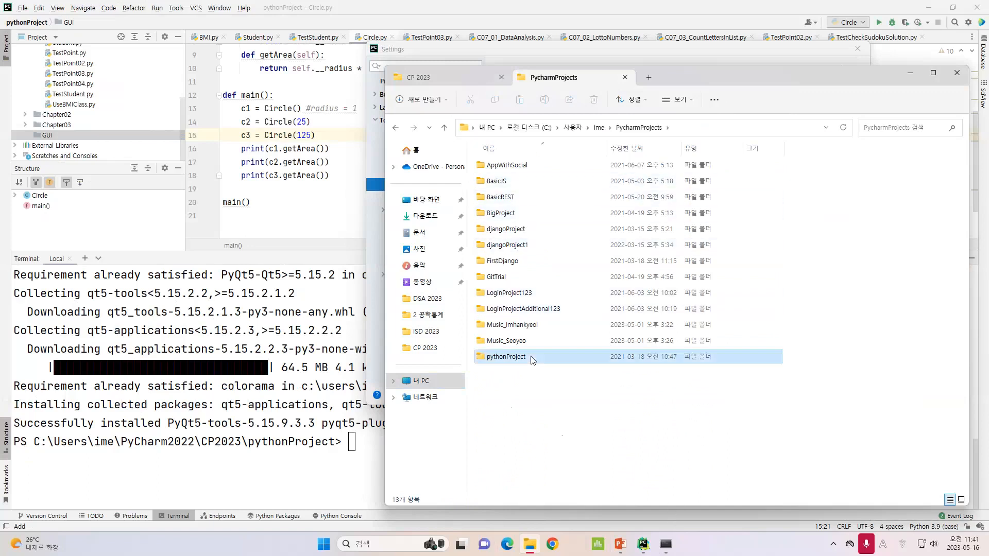
{"action": "left_click", "coordinate": [737, 125]}
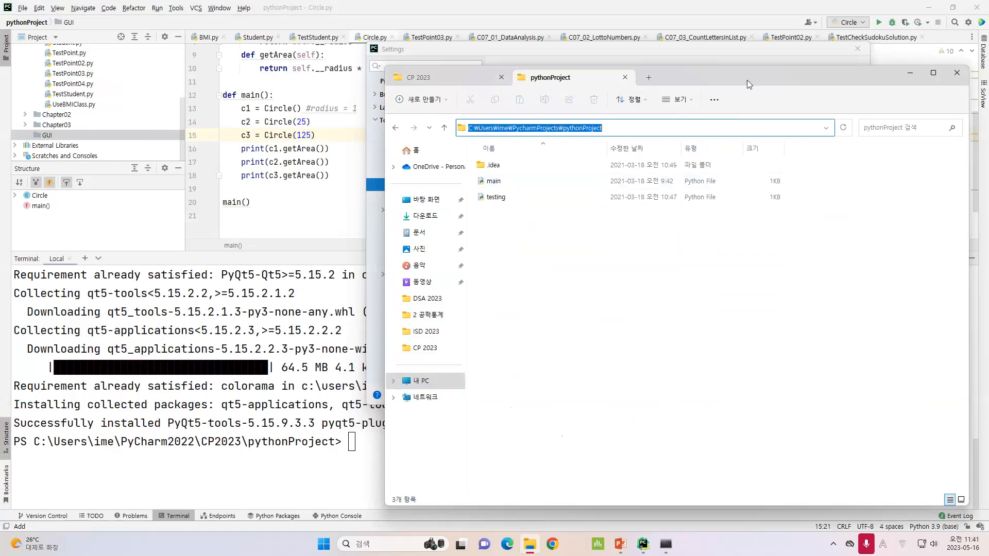
{"action": "left_click_drag", "start_coordinate": [747, 79], "coordinate": [635, 207]}
Save the QtDesigner external tool and close Settings with OK
{"action": "left_click", "coordinate": [667, 149]}
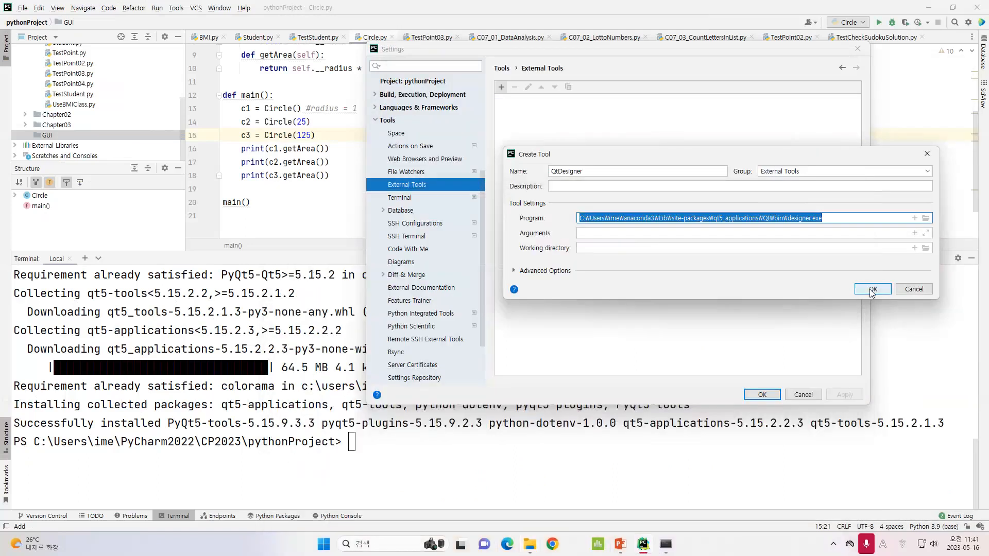
{"action": "left_click", "coordinate": [873, 289]}
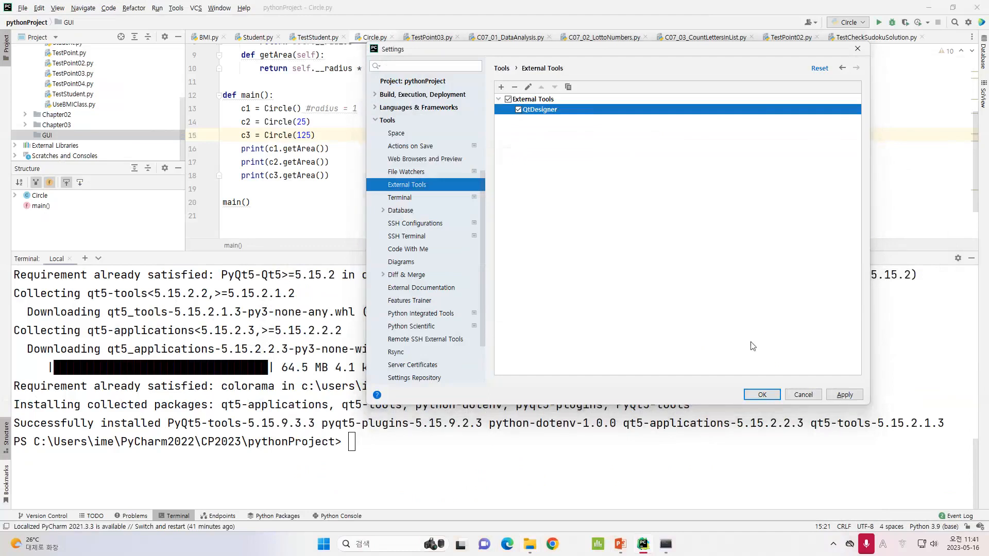
{"action": "left_click", "coordinate": [762, 394]}
Reveal the pythonProject root folder in File Explorer from the project tree
{"action": "scroll", "coordinate": [346, 196], "scroll_direction": "up", "scroll_amount": 3}
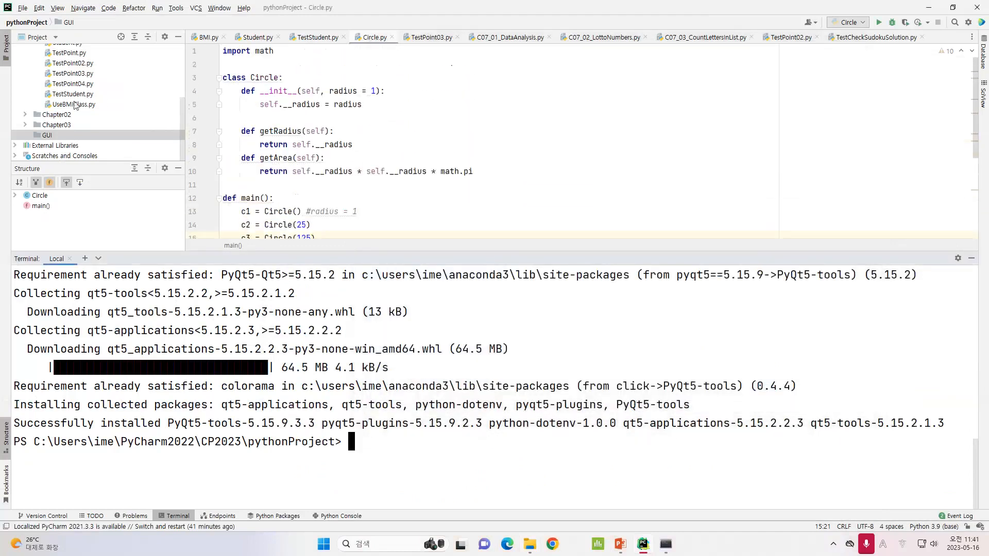
{"action": "scroll", "coordinate": [83, 105], "scroll_direction": "up", "scroll_amount": 4}
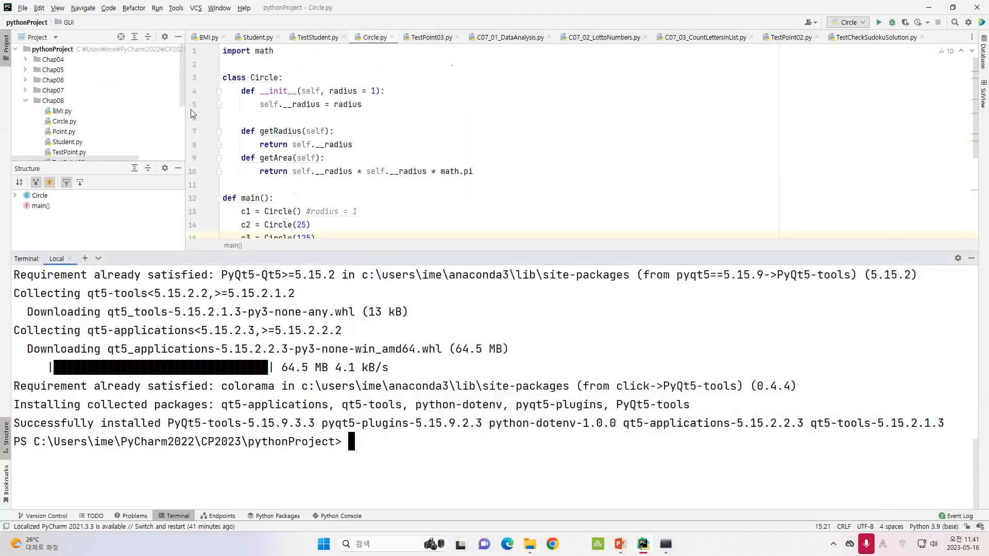
{"action": "left_click_drag", "start_coordinate": [187, 109], "coordinate": [268, 112]}
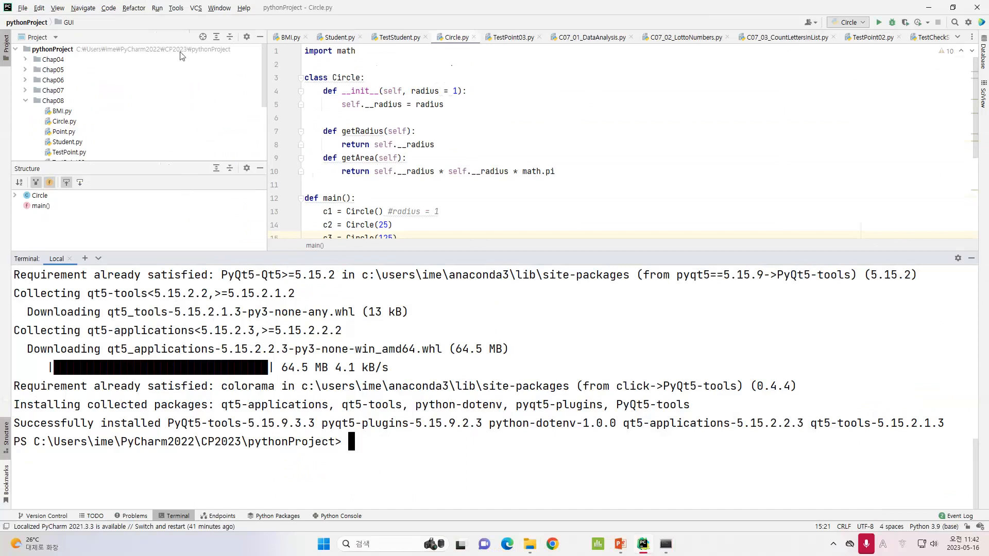
{"action": "left_click", "coordinate": [163, 50]}
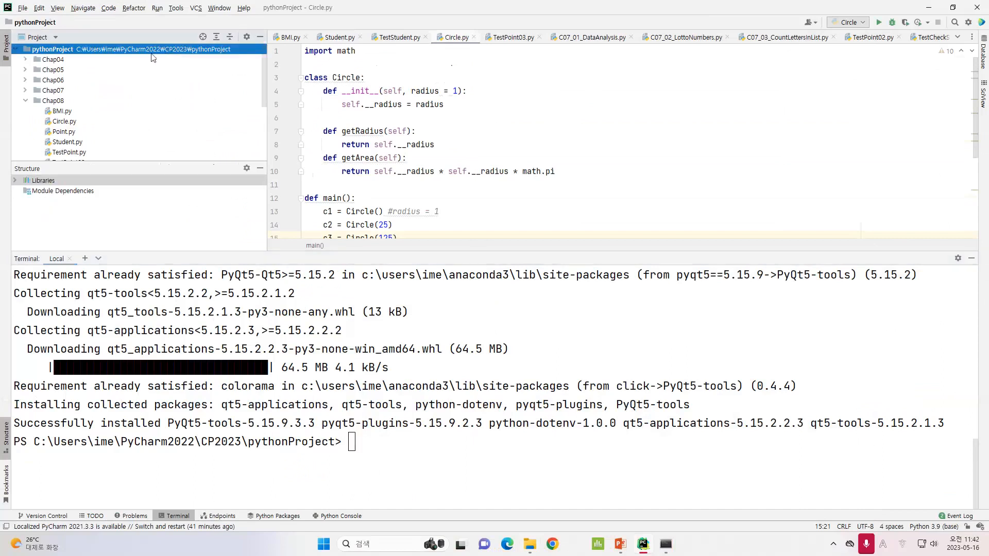
{"action": "right_click", "coordinate": [105, 53]}
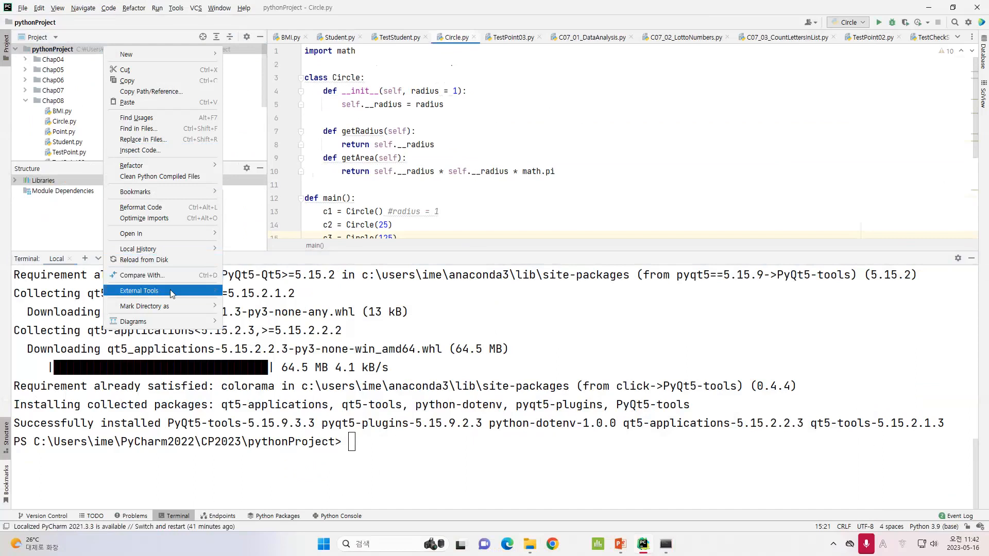
{"action": "mouse_move", "coordinate": [214, 234]}
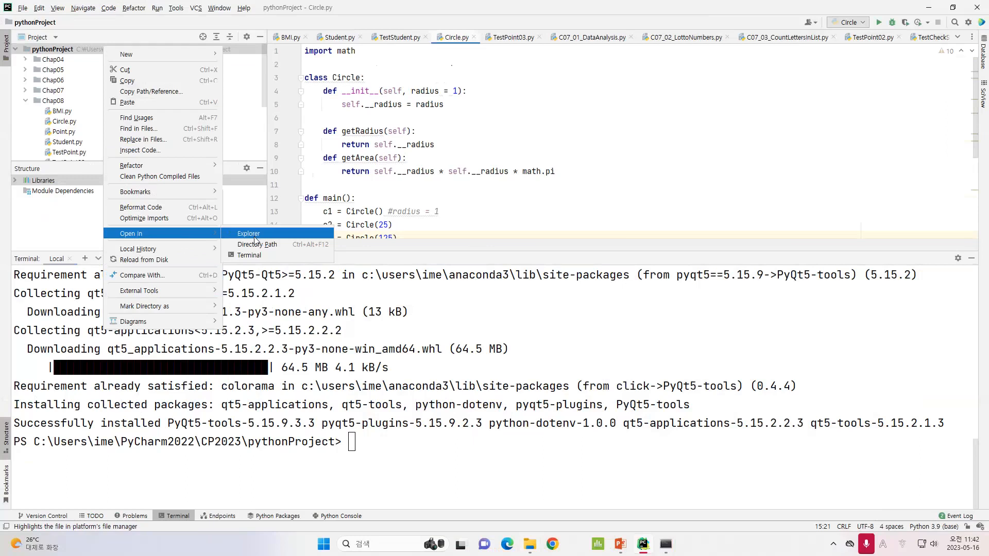
{"action": "left_click", "coordinate": [246, 234]}
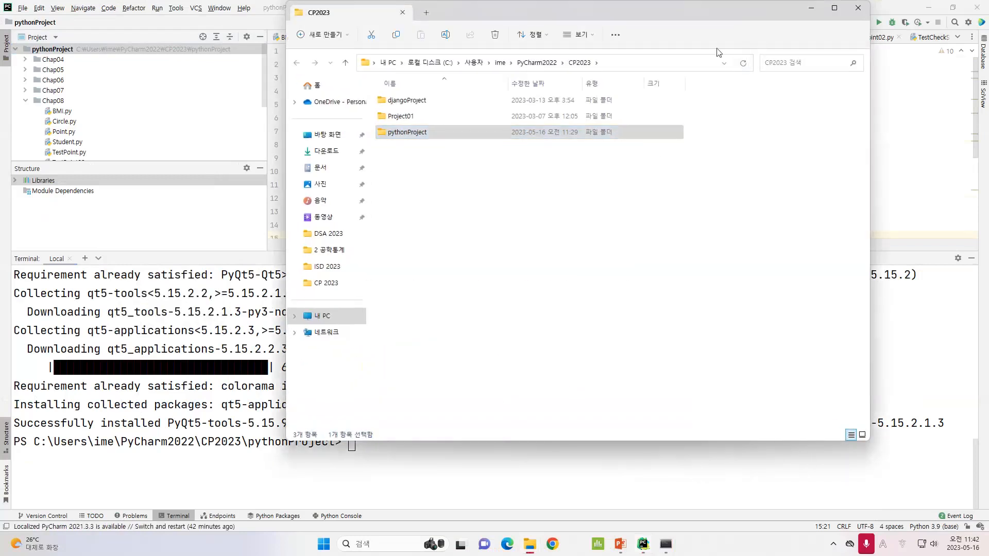
Copy the CP2023 folder path from the Explorer address bar and return to PyCharm
{"action": "left_click", "coordinate": [639, 66]}
{"action": "key", "text": "ctrl+c"}
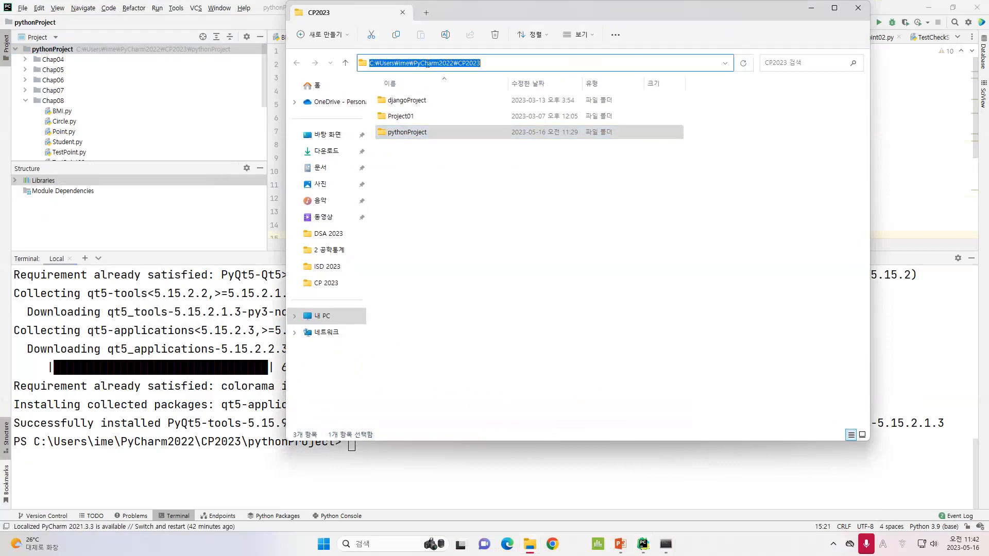
{"action": "left_click", "coordinate": [728, 30]}
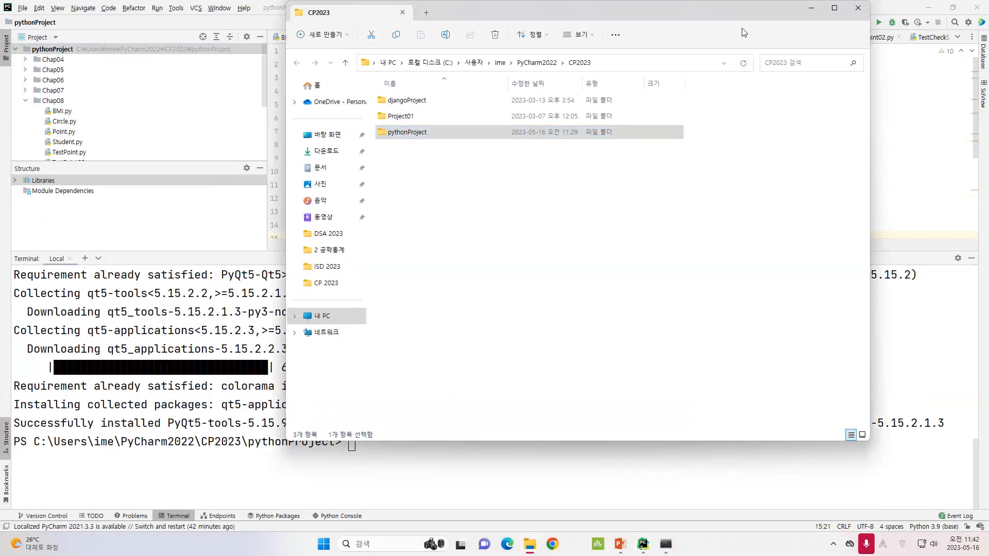
{"action": "left_click", "coordinate": [638, 61]}
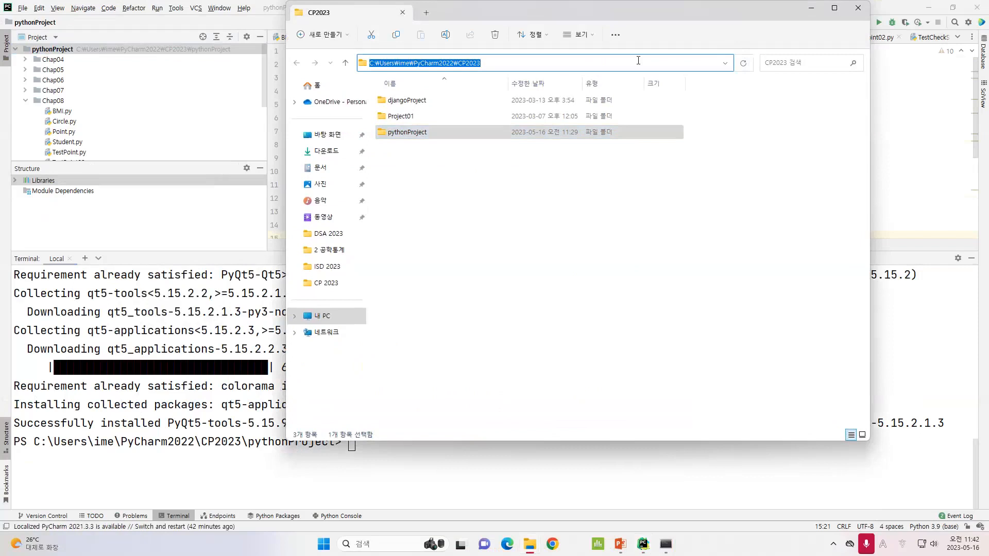
{"action": "mouse_move", "coordinate": [643, 546]}
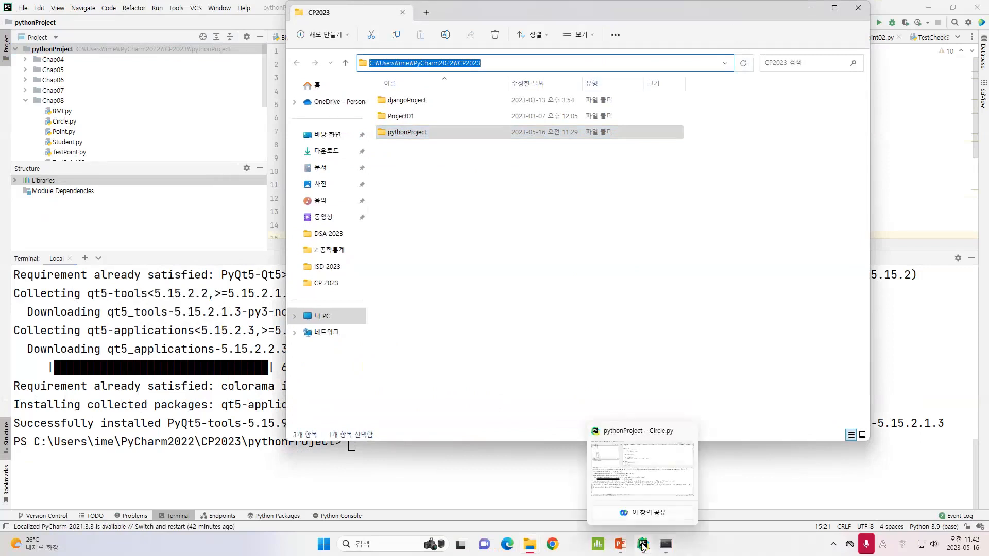
{"action": "left_click", "coordinate": [643, 546]}
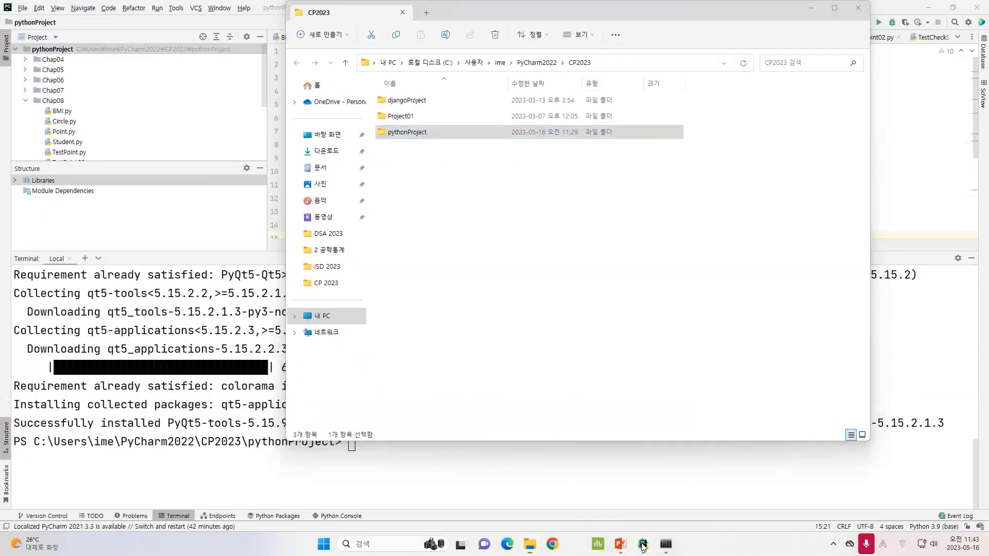
Edit the QtDesigner external tool, paste the CP2023 folder path as its Working directory, and save Settings
{"action": "left_click", "coordinate": [23, 8]}
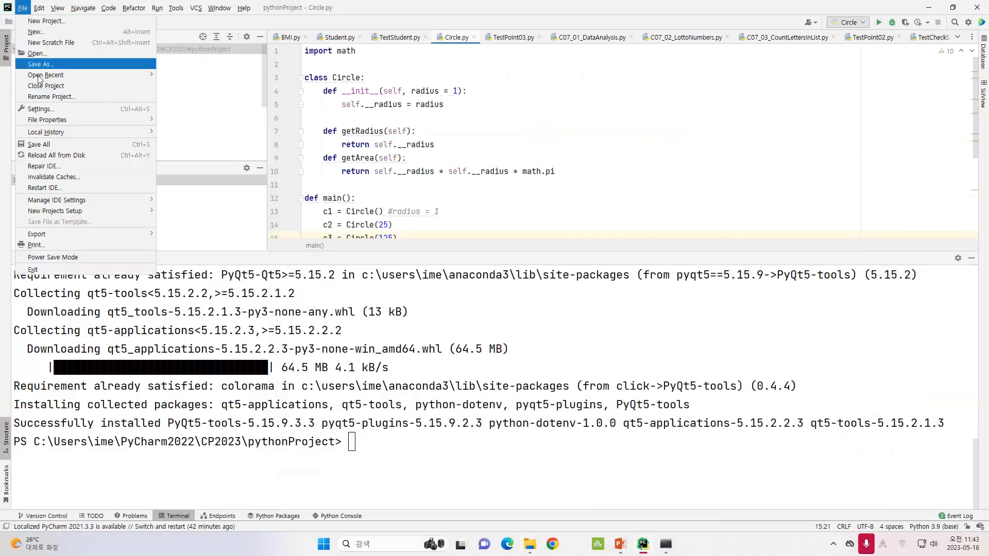
{"action": "left_click", "coordinate": [51, 109]}
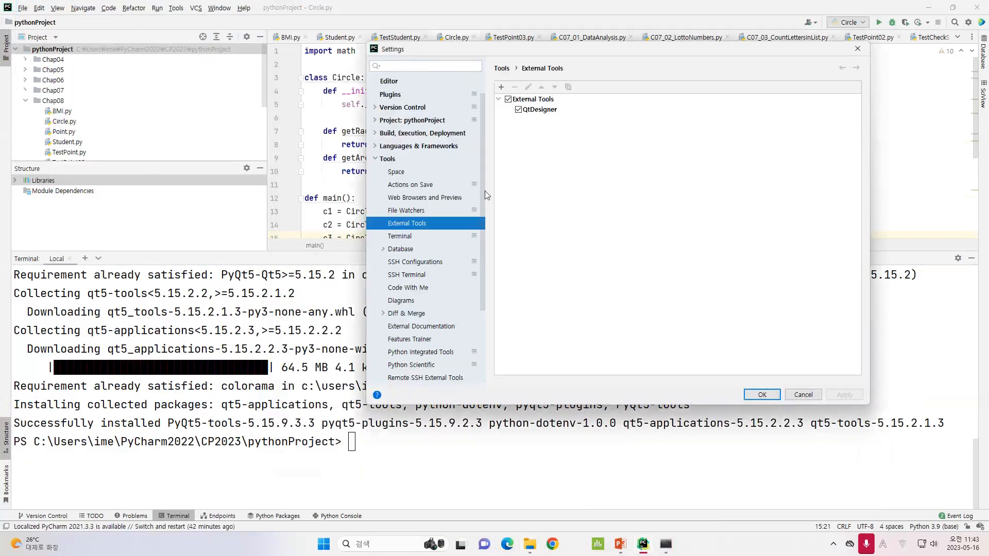
{"action": "double_click", "coordinate": [540, 110]}
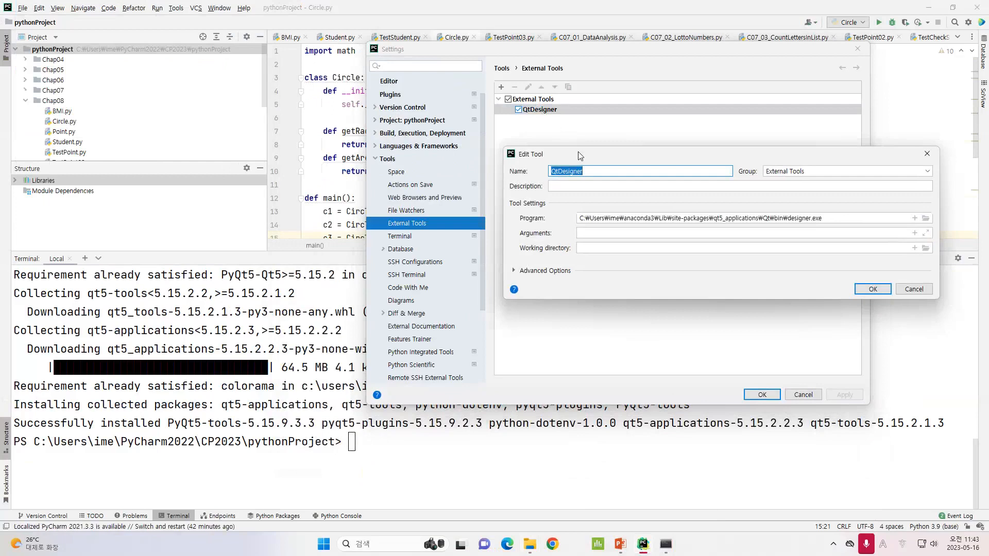
{"action": "left_click_drag", "start_coordinate": [582, 156], "coordinate": [578, 135]}
{"action": "left_click", "coordinate": [617, 227]}
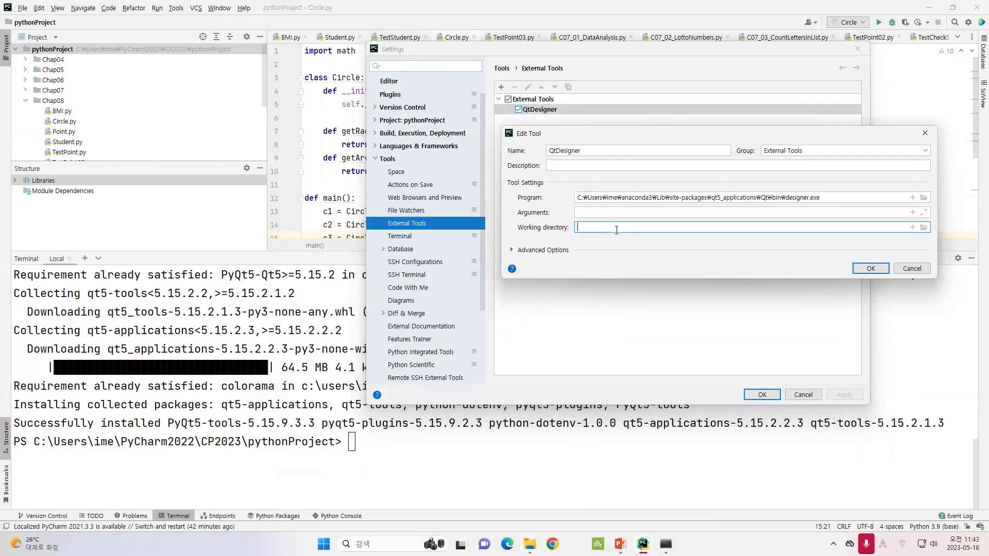
{"action": "key", "text": "ctrl+v"}
{"action": "left_click", "coordinate": [474, 7]}
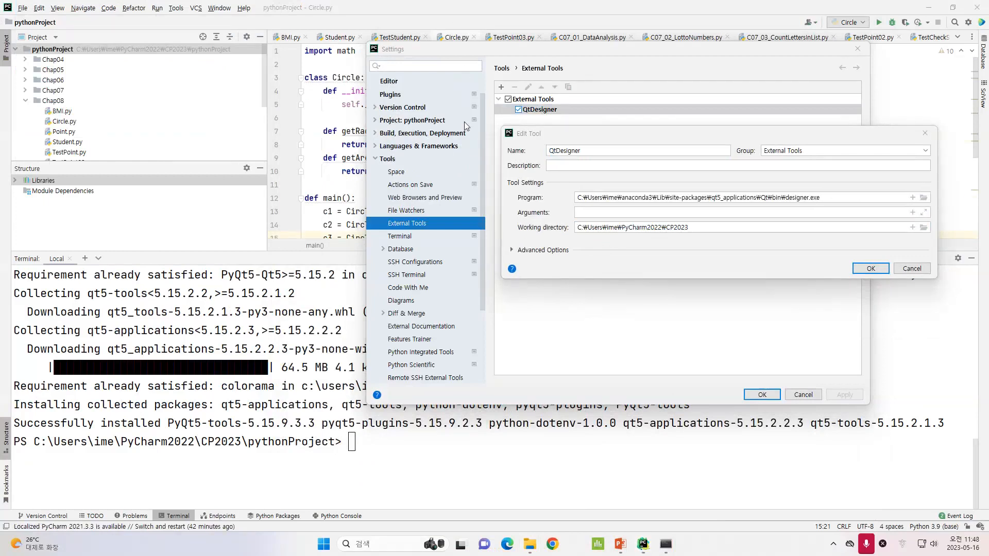
{"action": "left_click", "coordinate": [802, 223]}
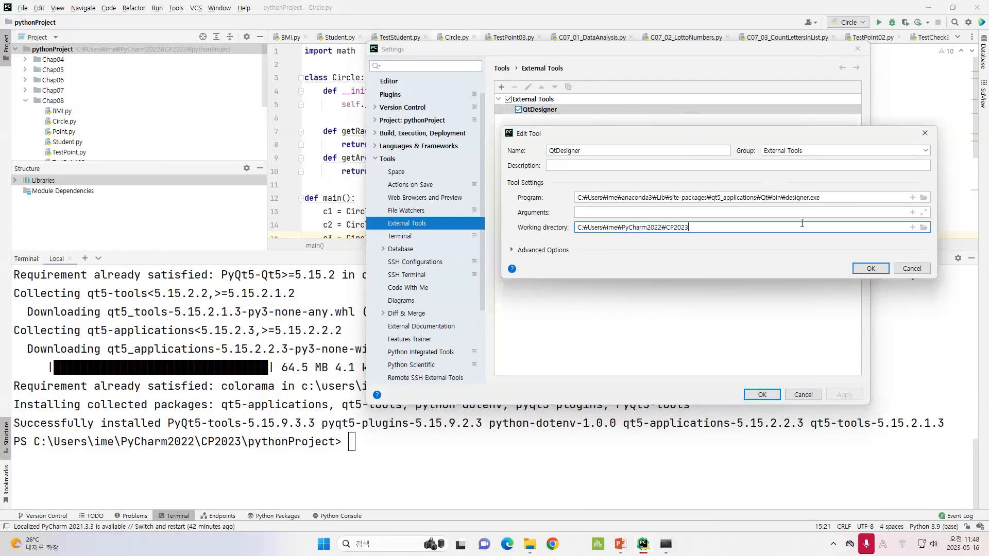
{"action": "left_click", "coordinate": [870, 271]}
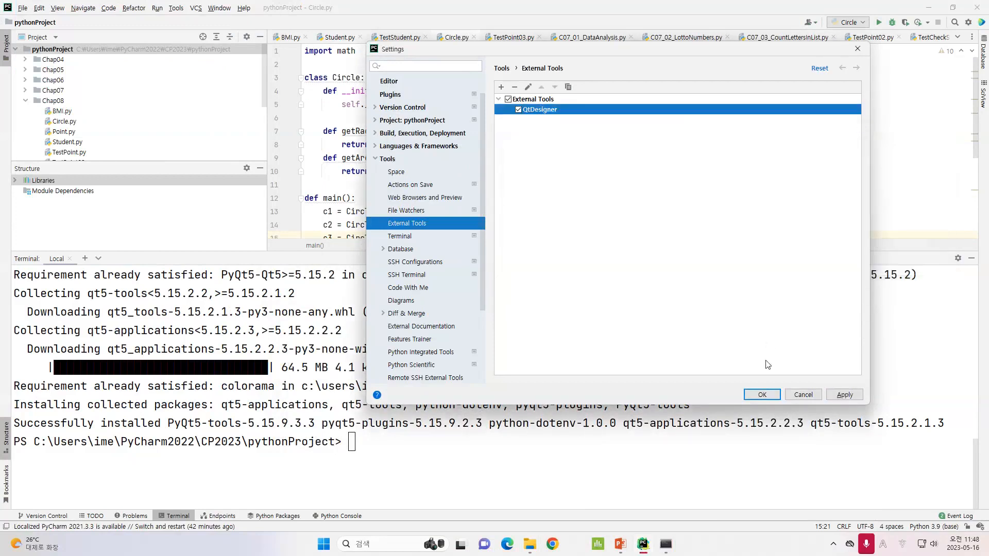
{"action": "left_click", "coordinate": [761, 396]}
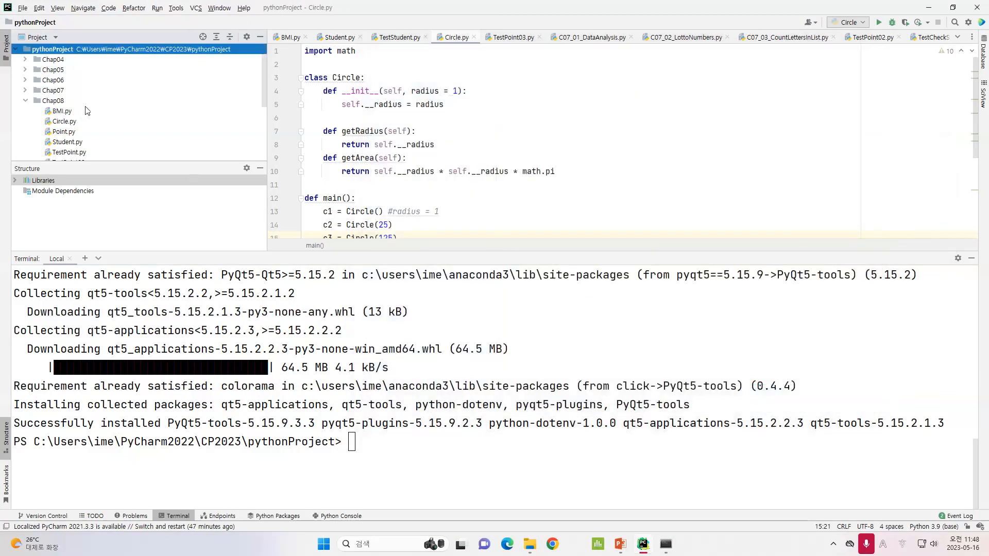
Launch the QtDesigner external tool on the project's GUI folder
{"action": "scroll", "coordinate": [131, 80], "scroll_direction": "down", "scroll_amount": 1}
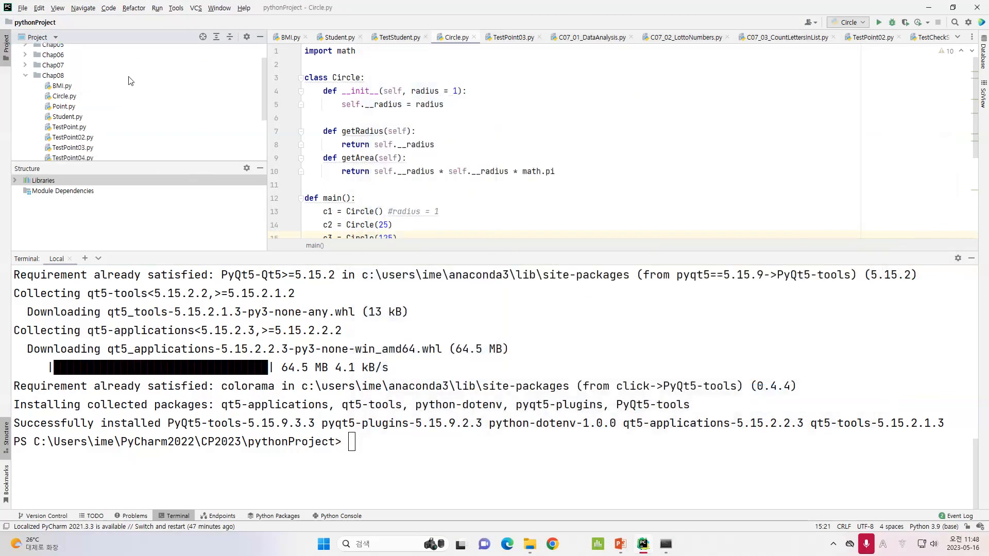
{"action": "scroll", "coordinate": [131, 81], "scroll_direction": "down", "scroll_amount": 3}
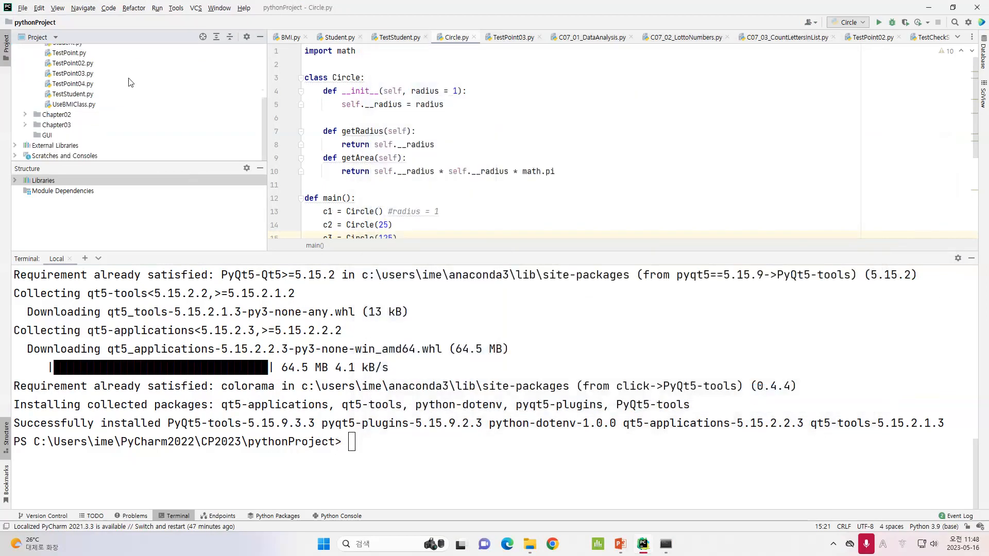
{"action": "left_click", "coordinate": [48, 136]}
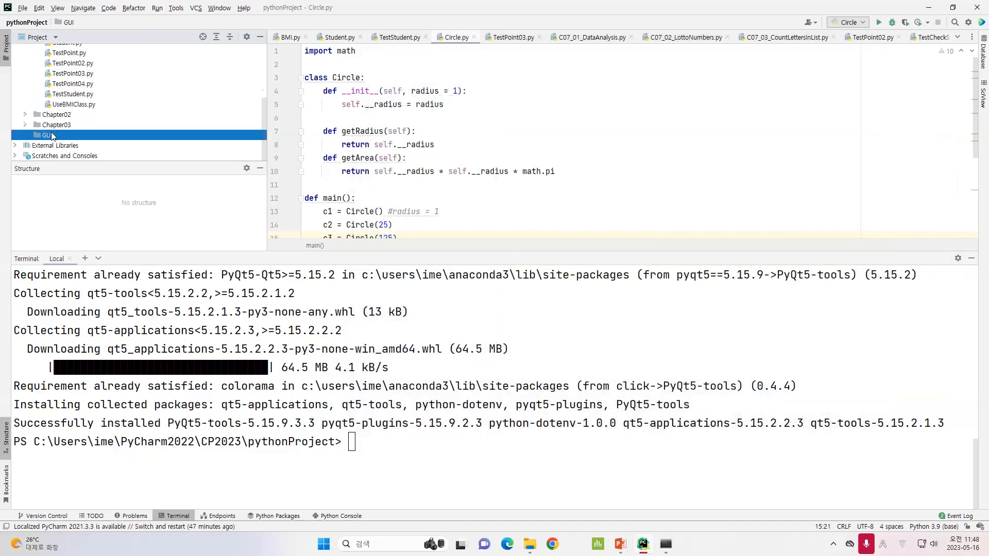
{"action": "right_click", "coordinate": [52, 135]}
{"action": "mouse_move", "coordinate": [57, 138]}
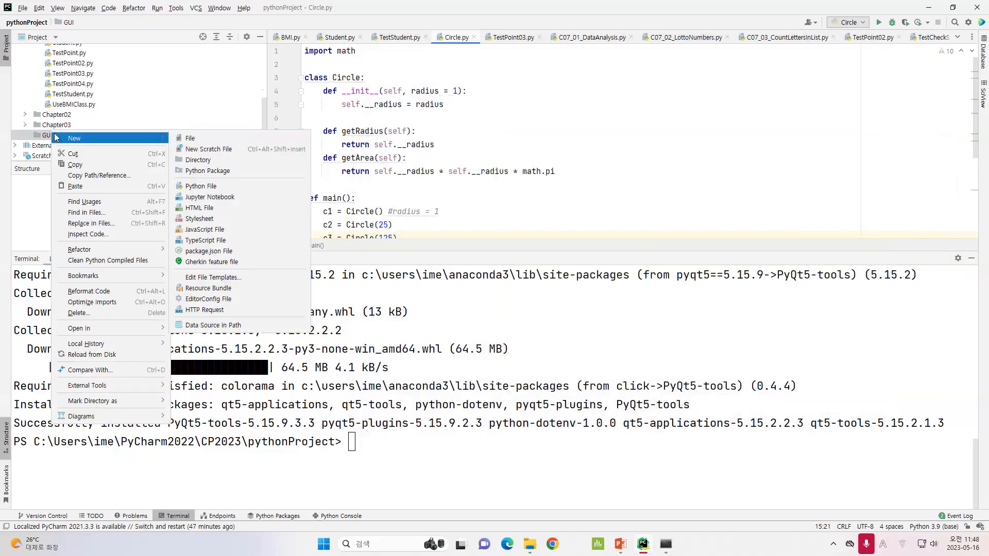
{"action": "mouse_move", "coordinate": [122, 391]}
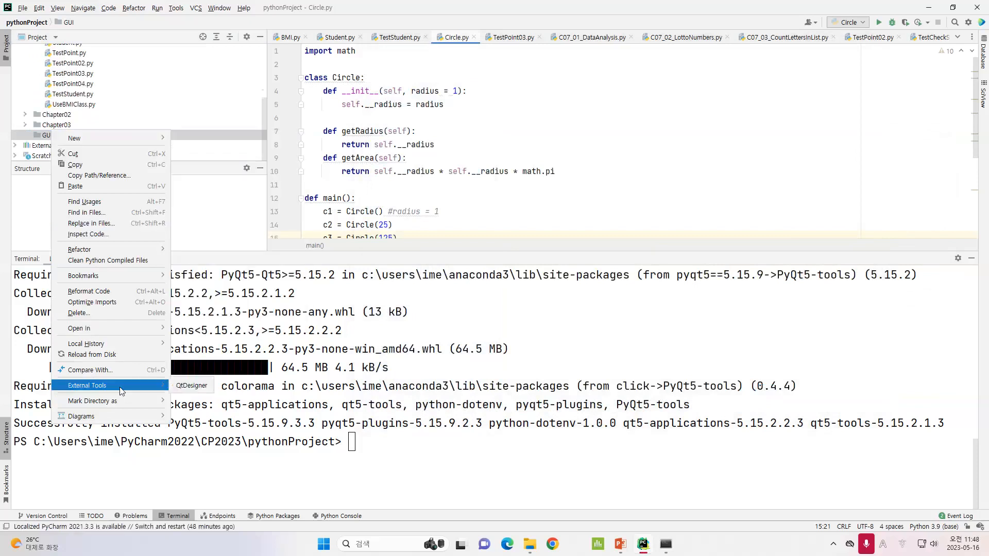
{"action": "left_click", "coordinate": [191, 386]}
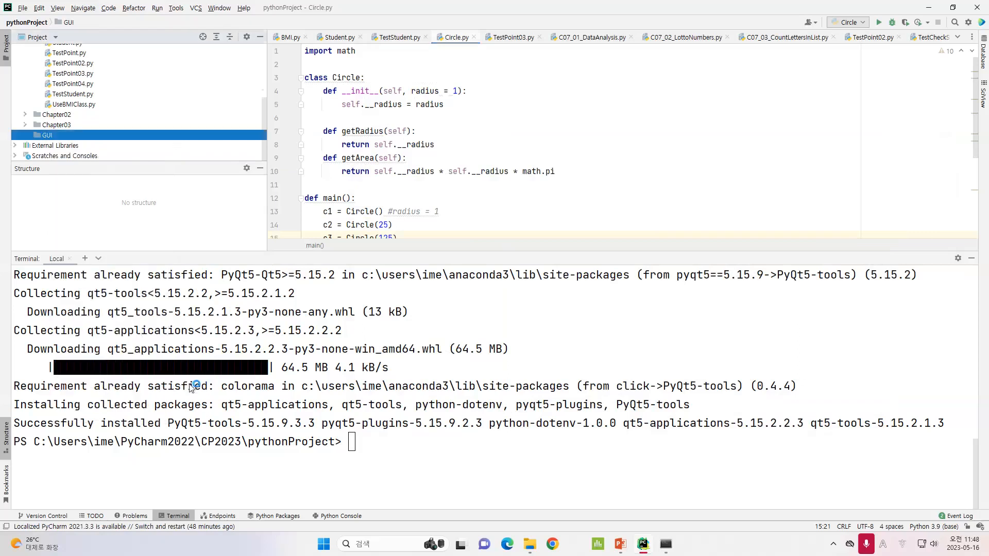